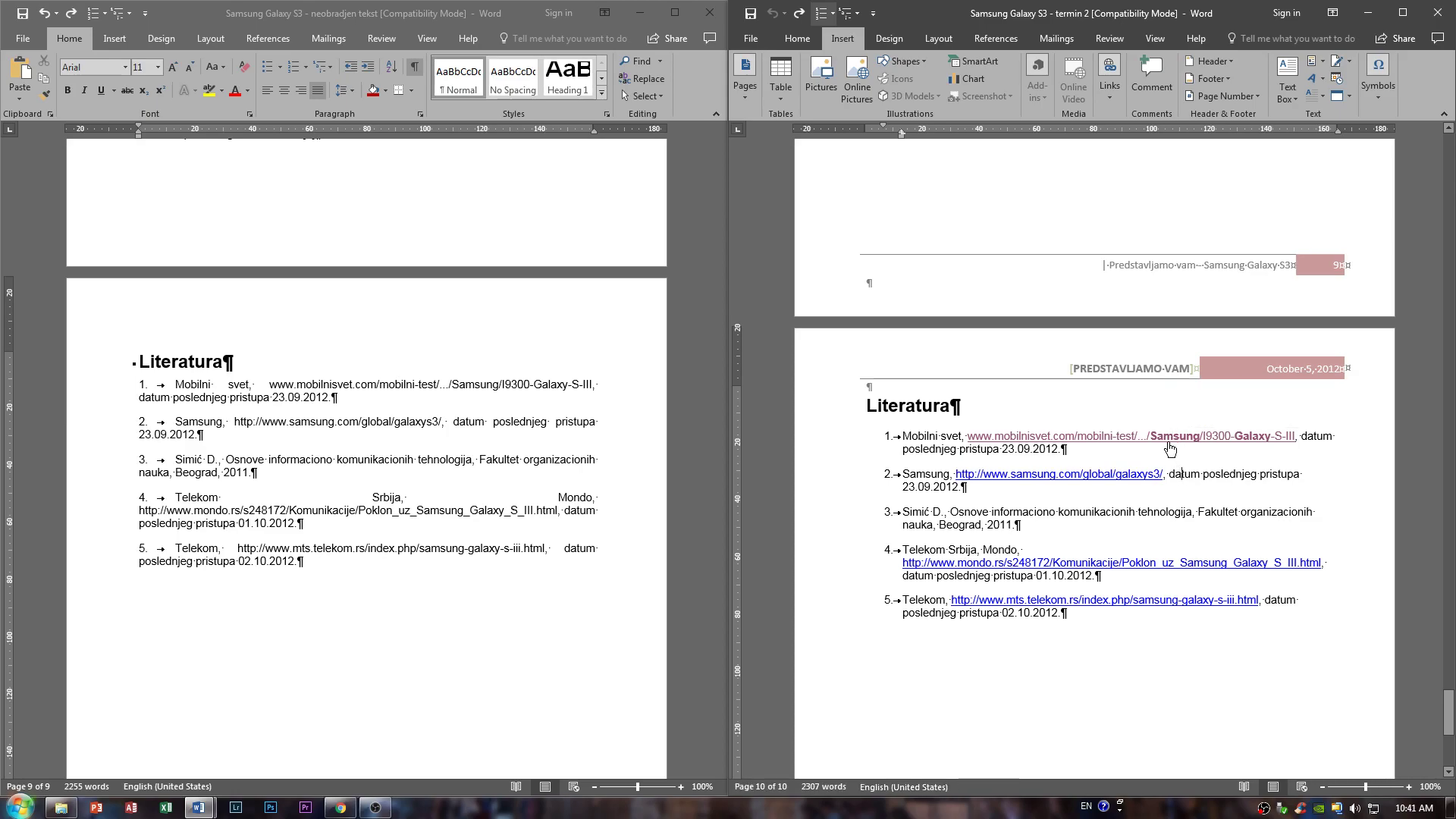
# Open the Mobilni svet link from the finished document's Literatura list in the browser, and return to the neobradjen tekst document in Word
pyautogui.click(1161, 438)
pyautogui.click(355, 801)
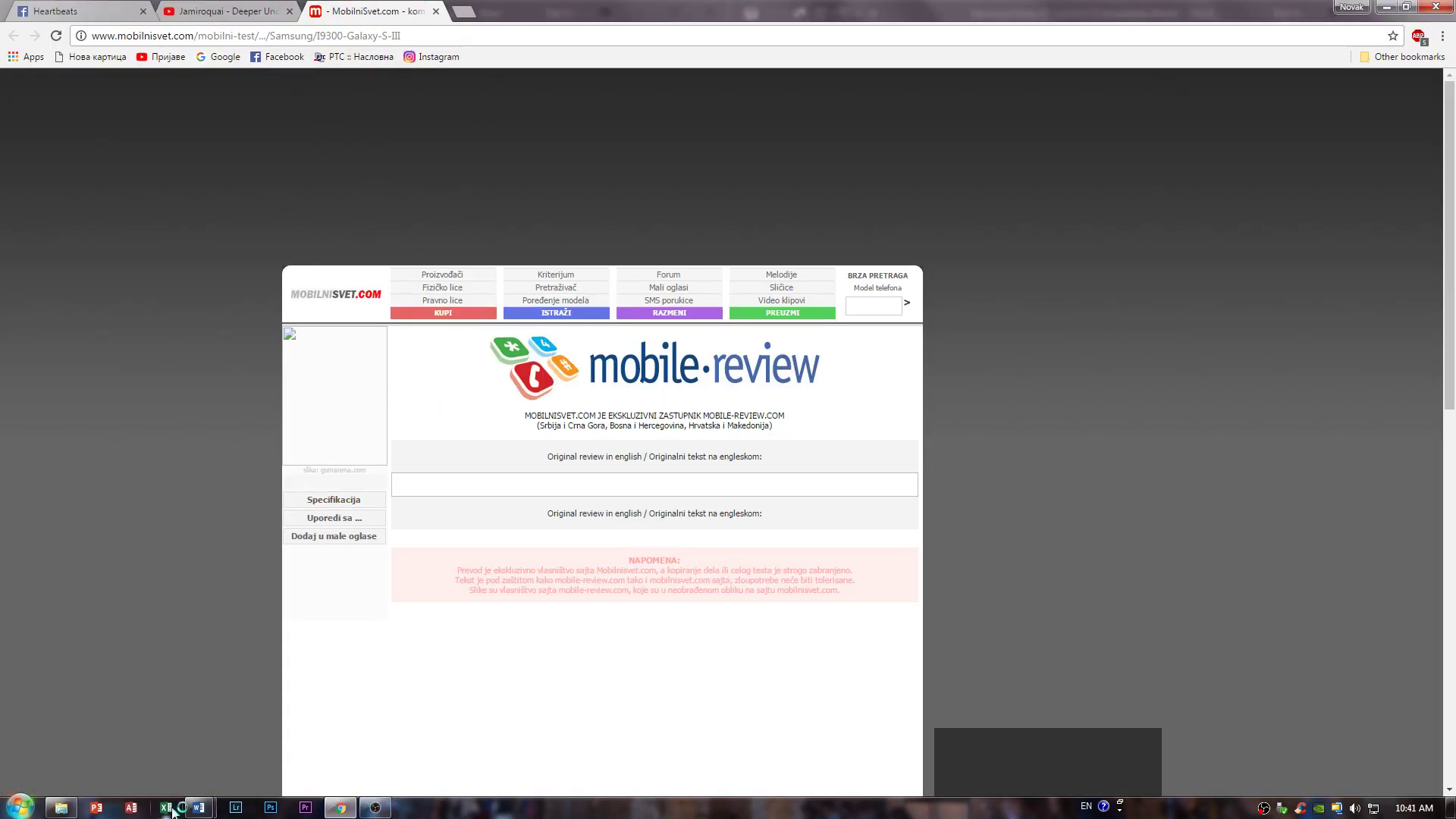
pyautogui.moveTo(198, 809)
pyautogui.click(282, 728)
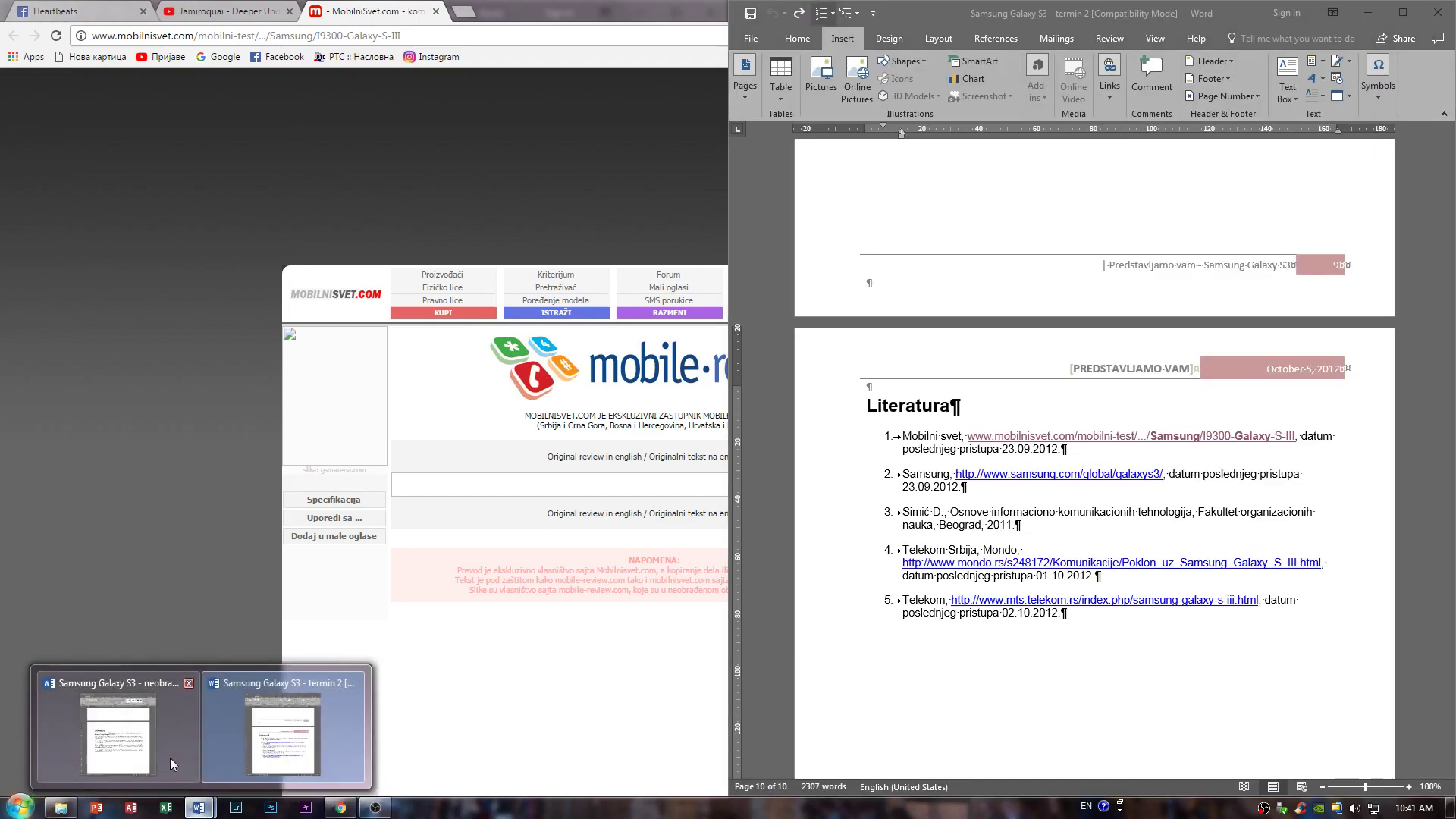
pyautogui.click(174, 767)
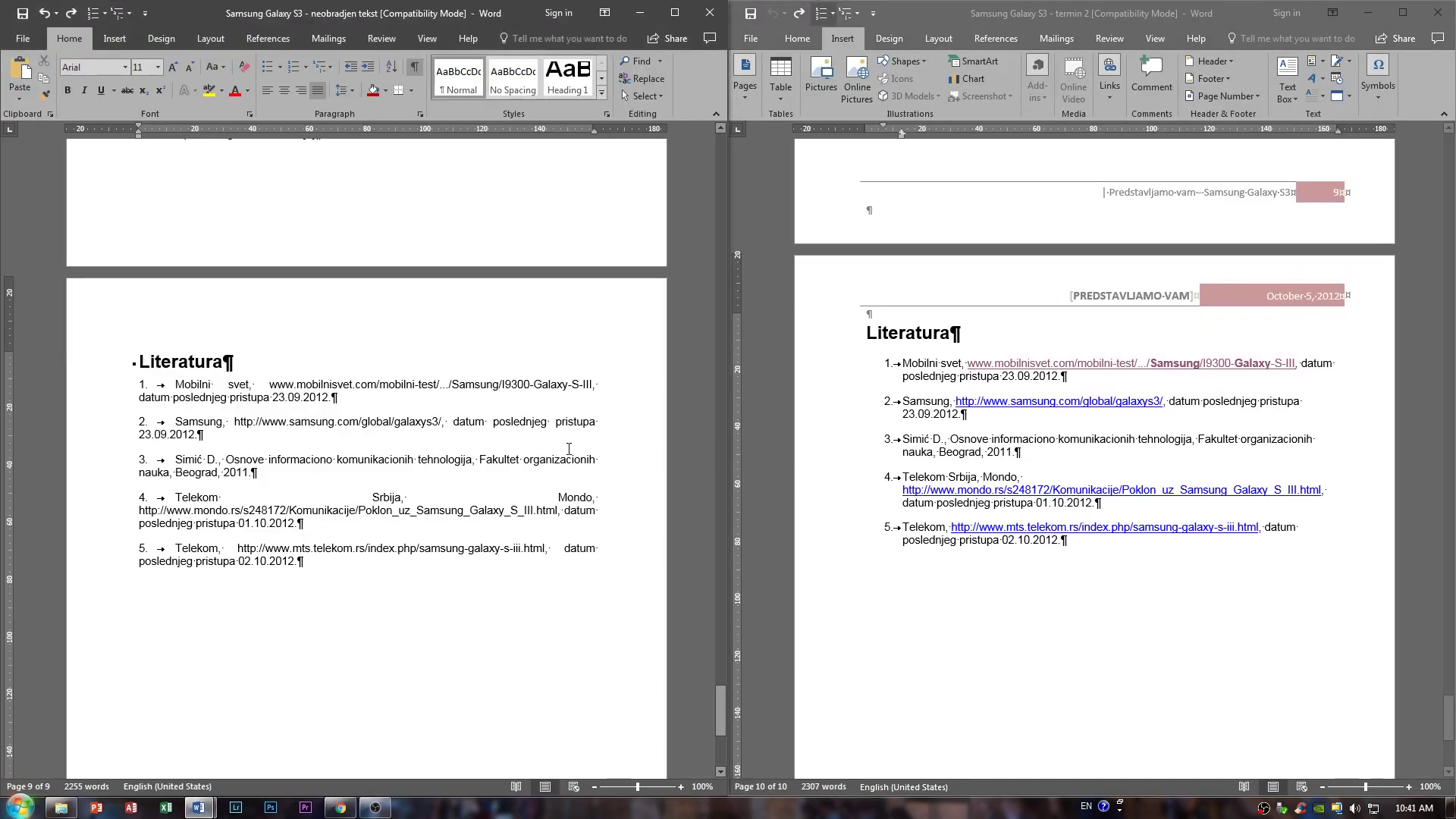
# Look over the article's opening section and the Literatura list in the neobradjen tekst document
pyautogui.scroll(-1, 576, 450)
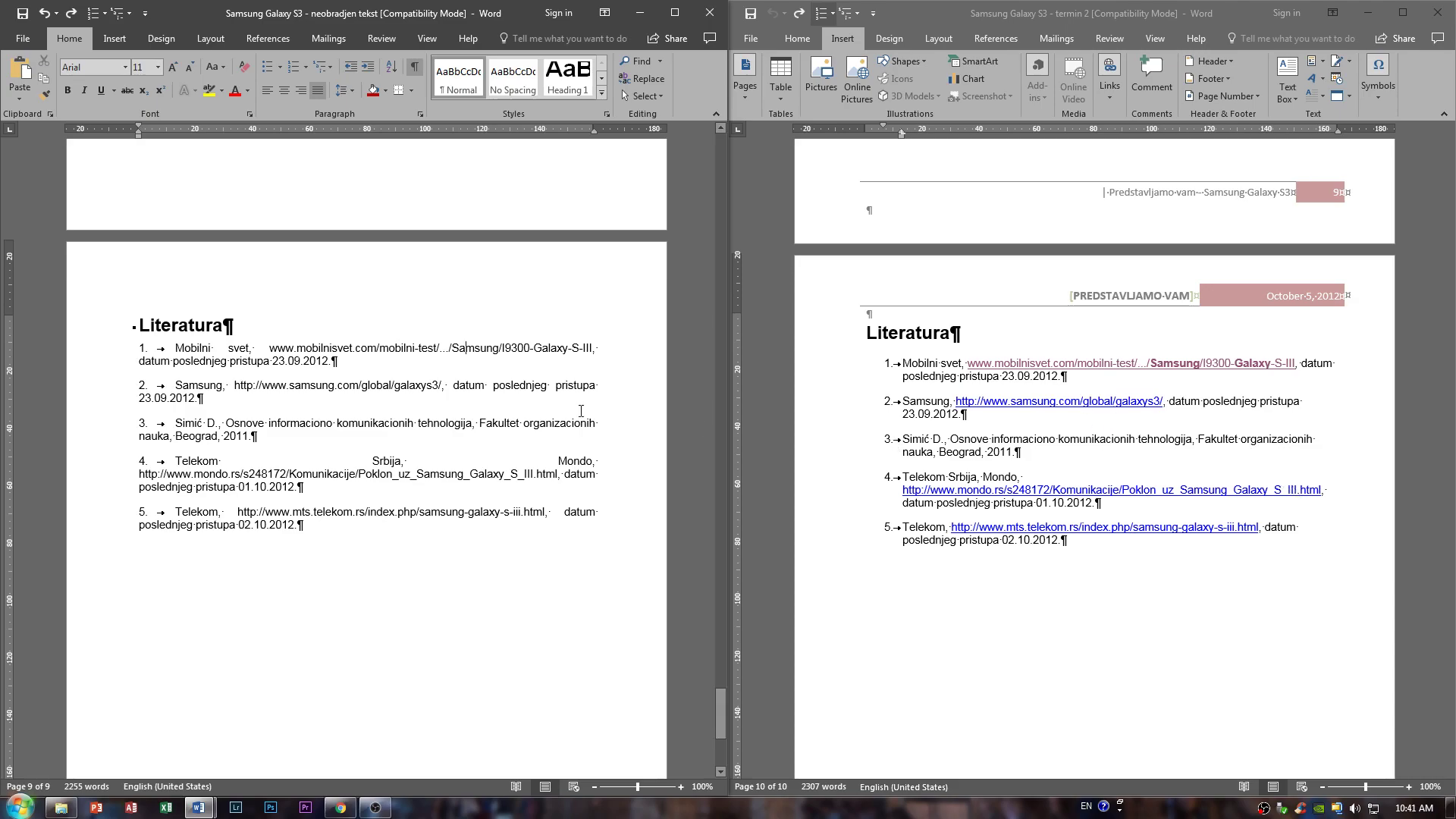
pyautogui.scroll(2, 369, 376)
pyautogui.scroll(-1, 369, 376)
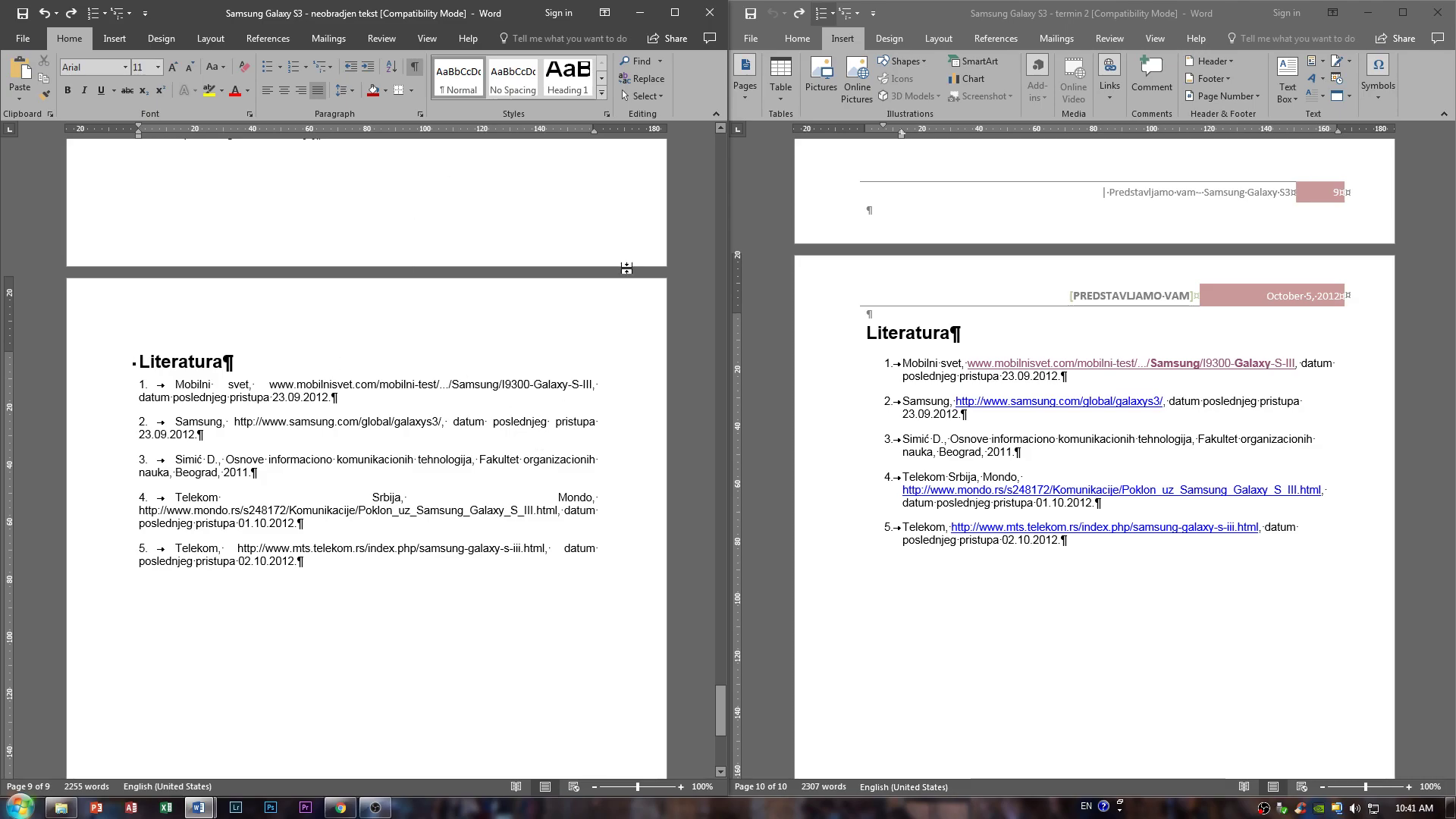
pyautogui.moveTo(716, 712); pyautogui.dragTo(704, 276)
pyautogui.scroll(-5, 510, 541)
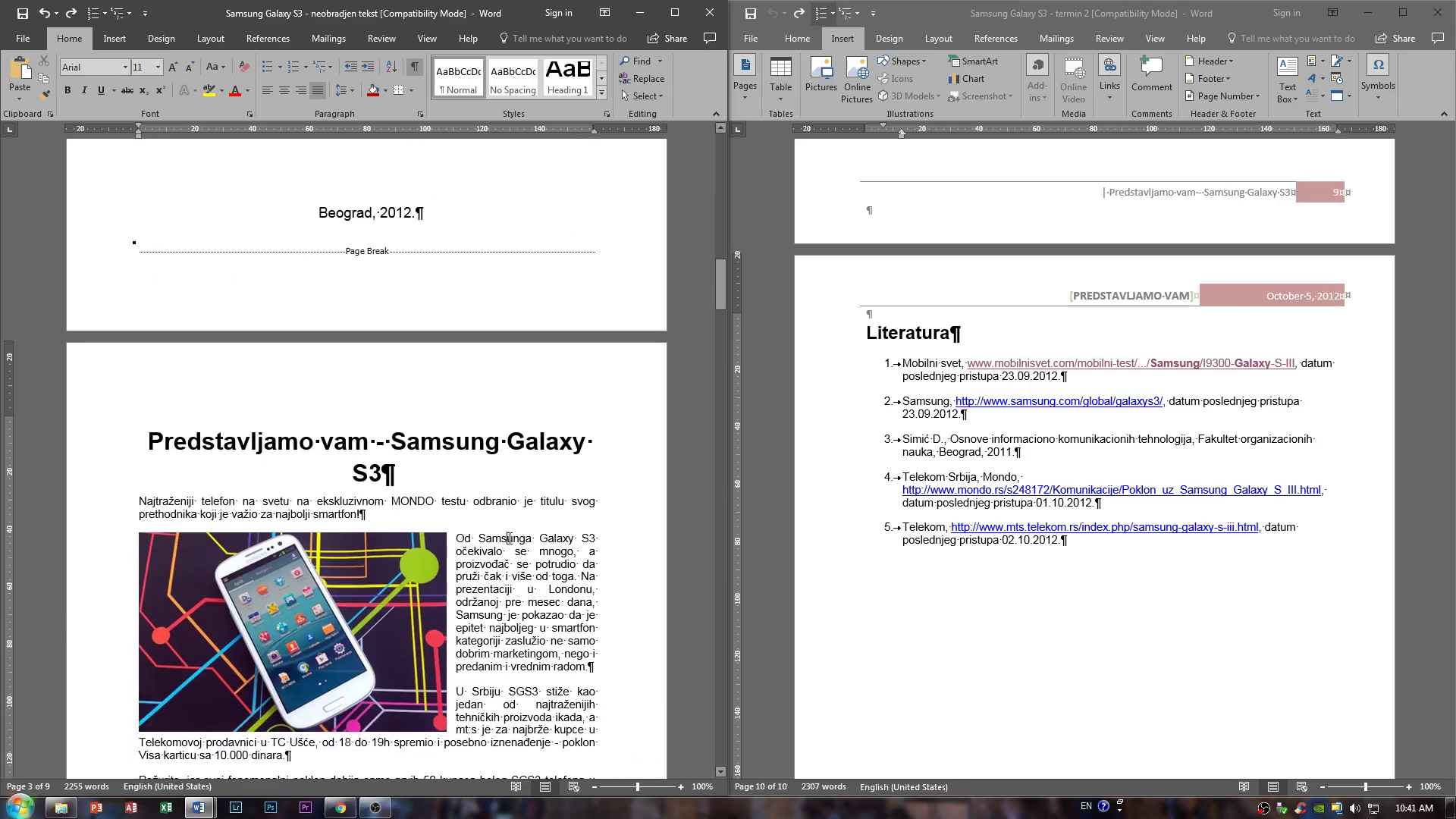
pyautogui.scroll(-5, 510, 539)
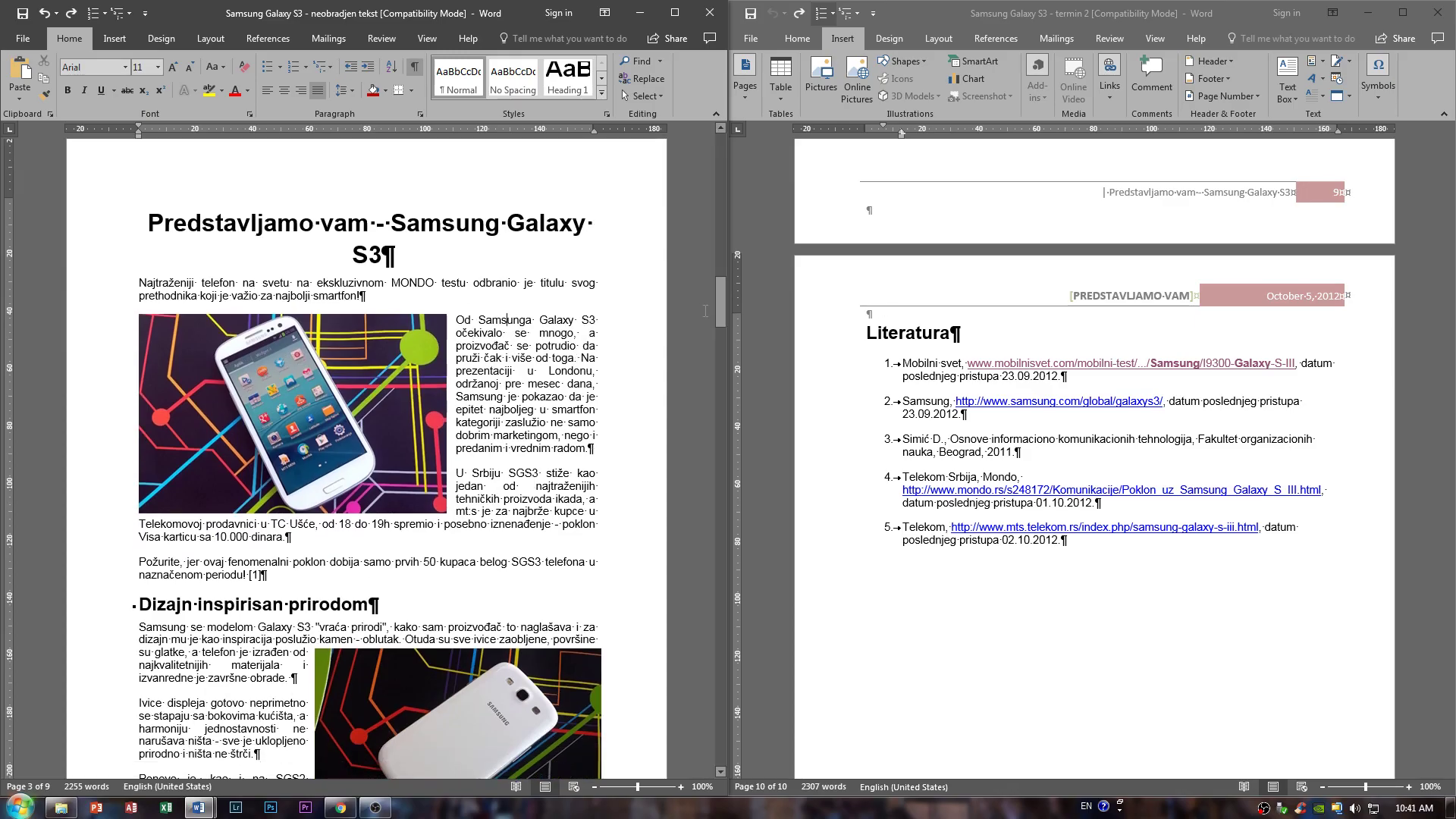
pyautogui.moveTo(720, 303); pyautogui.dragTo(762, 716)
pyautogui.scroll(3, 346, 450)
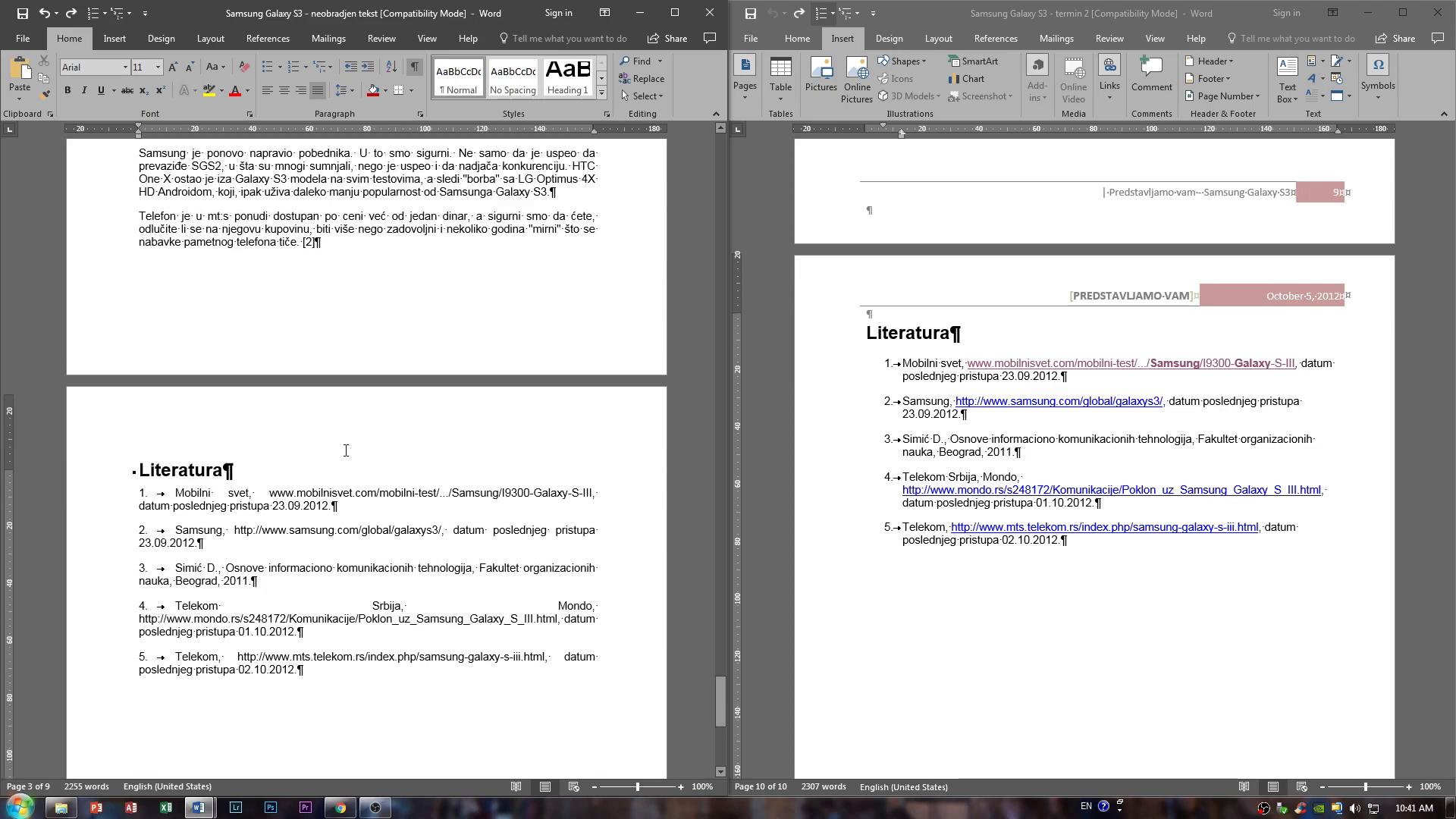
# Open the Insert Hyperlink dialog for the mobilnisvet.com address in the first Literatura entry, with the document window maximized
pyautogui.moveTo(271, 503); pyautogui.dragTo(503, 522)
pyautogui.moveTo(605, 517)
pyautogui.mouseDown()
pyautogui.moveTo(270, 503)
pyautogui.moveTo(593, 497)
pyautogui.mouseUp()
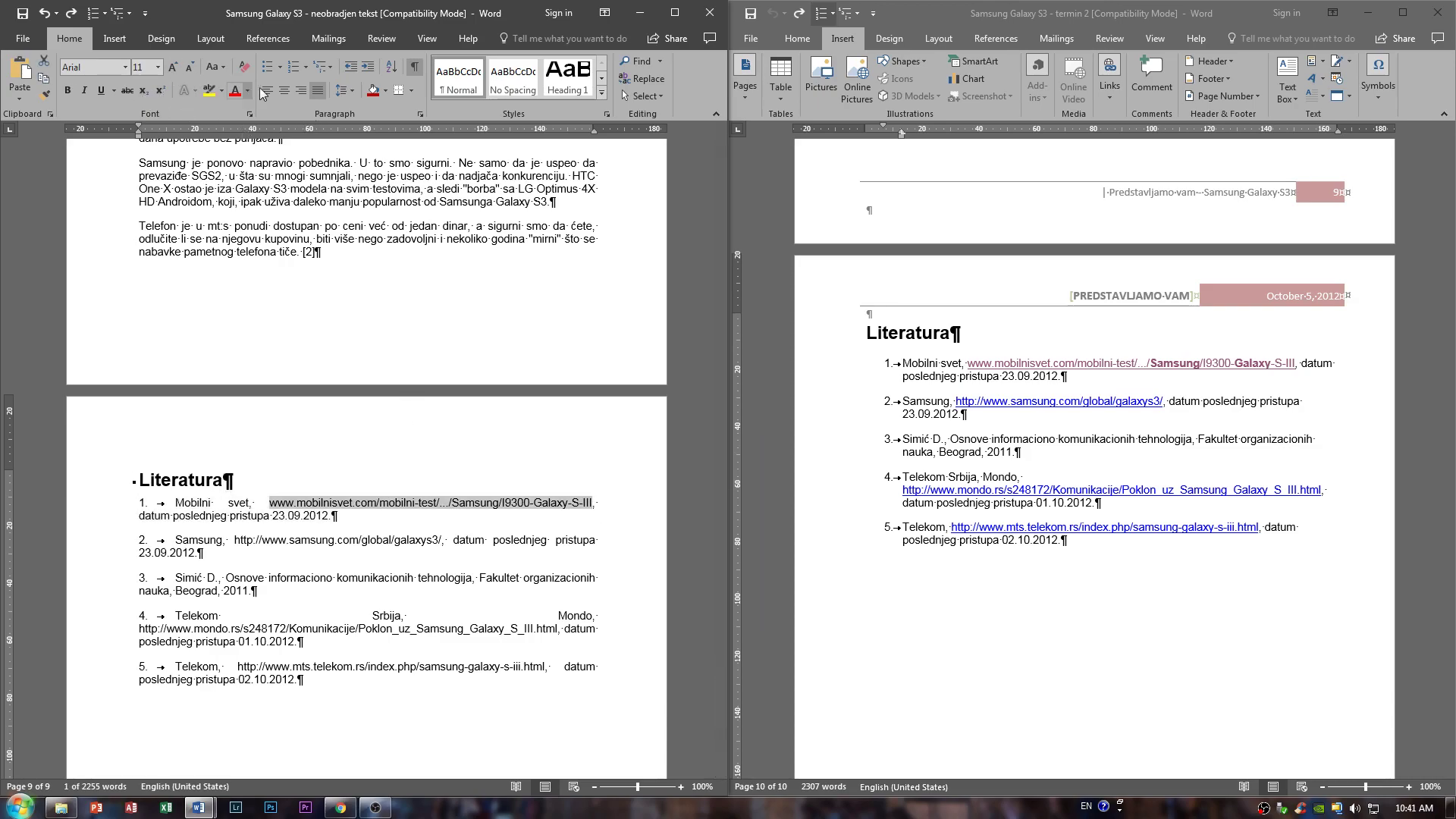
pyautogui.click(420, 113)
pyautogui.click(1148, 300)
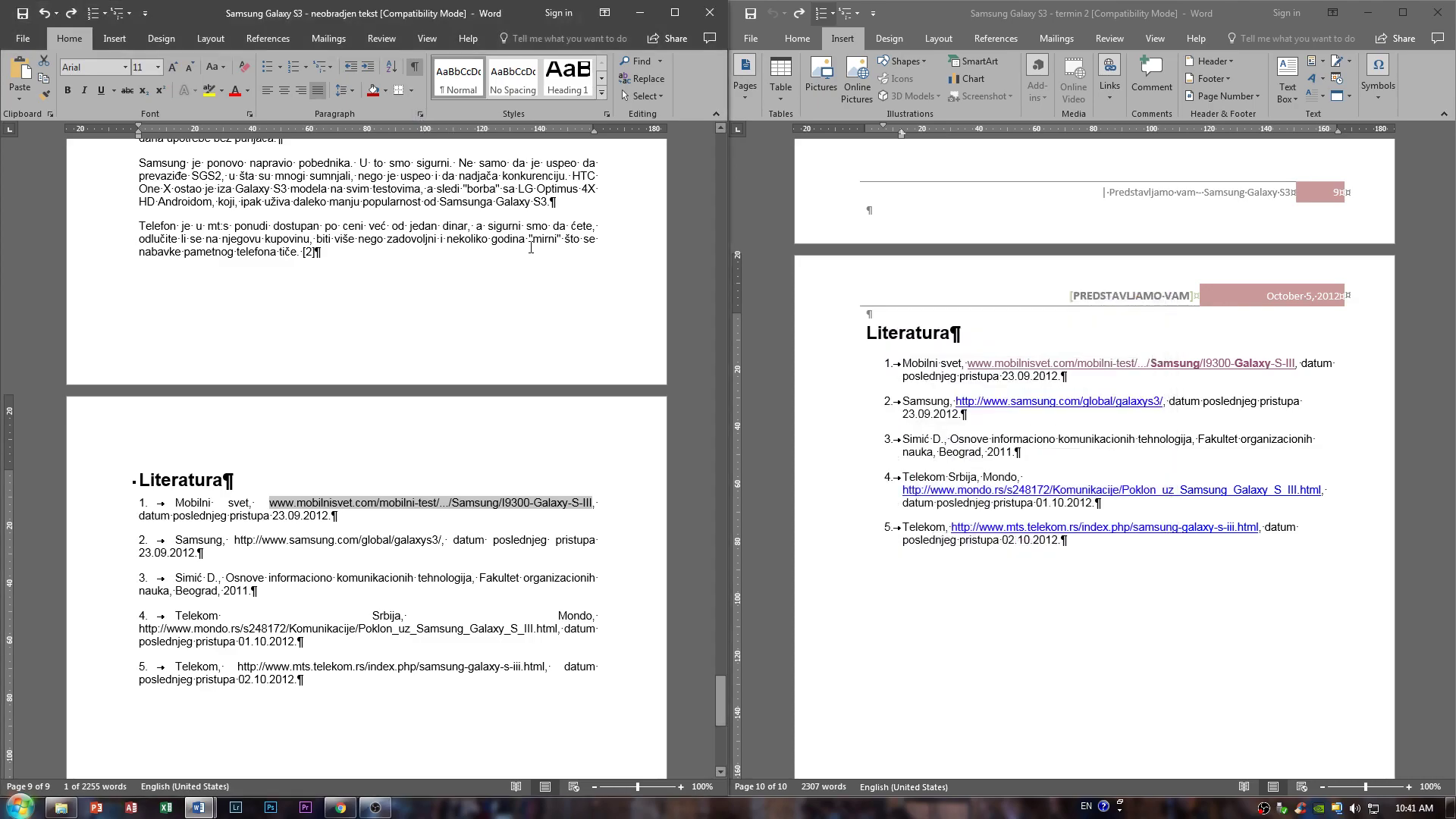
pyautogui.click(114, 39)
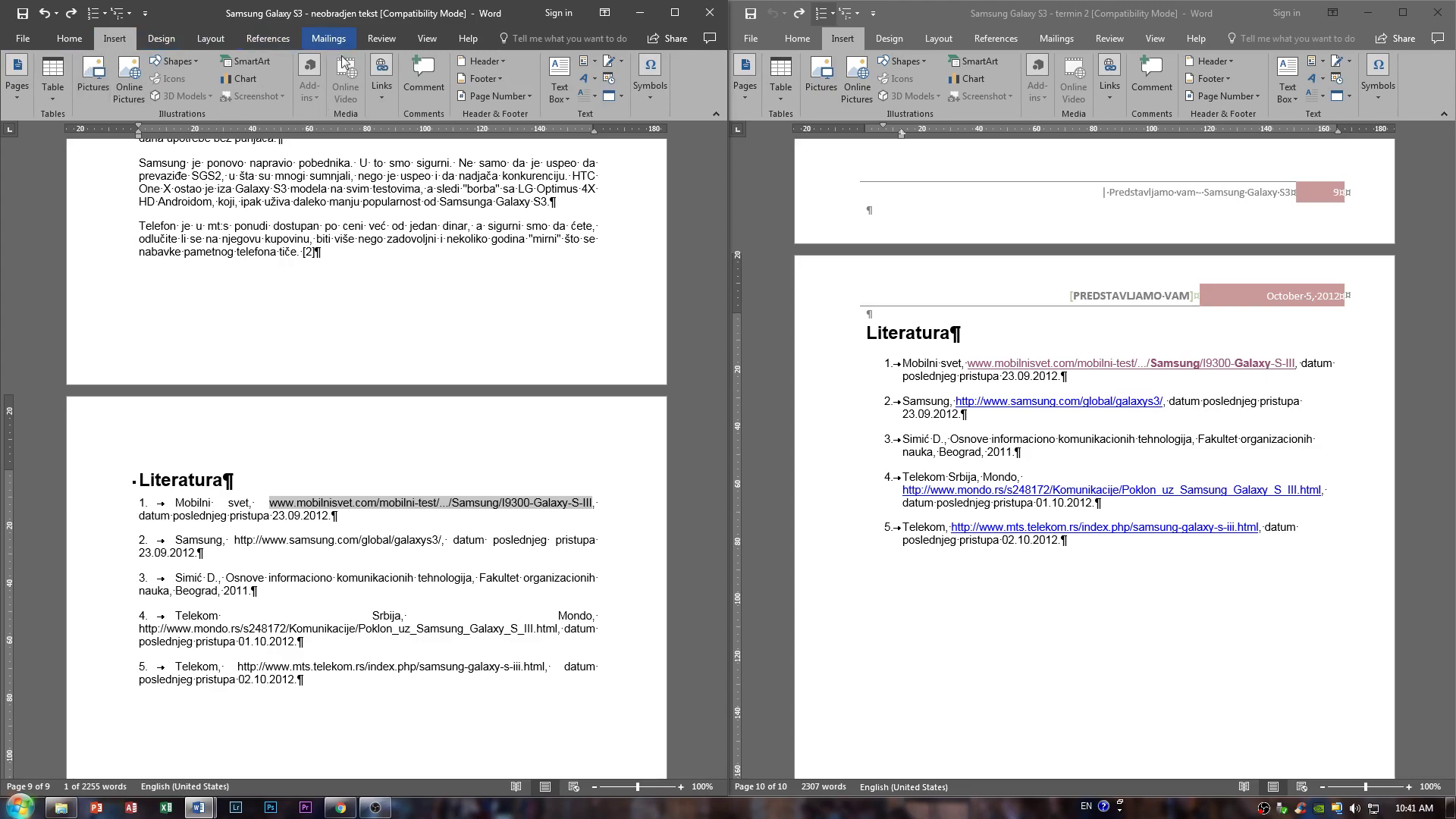
pyautogui.click(384, 106)
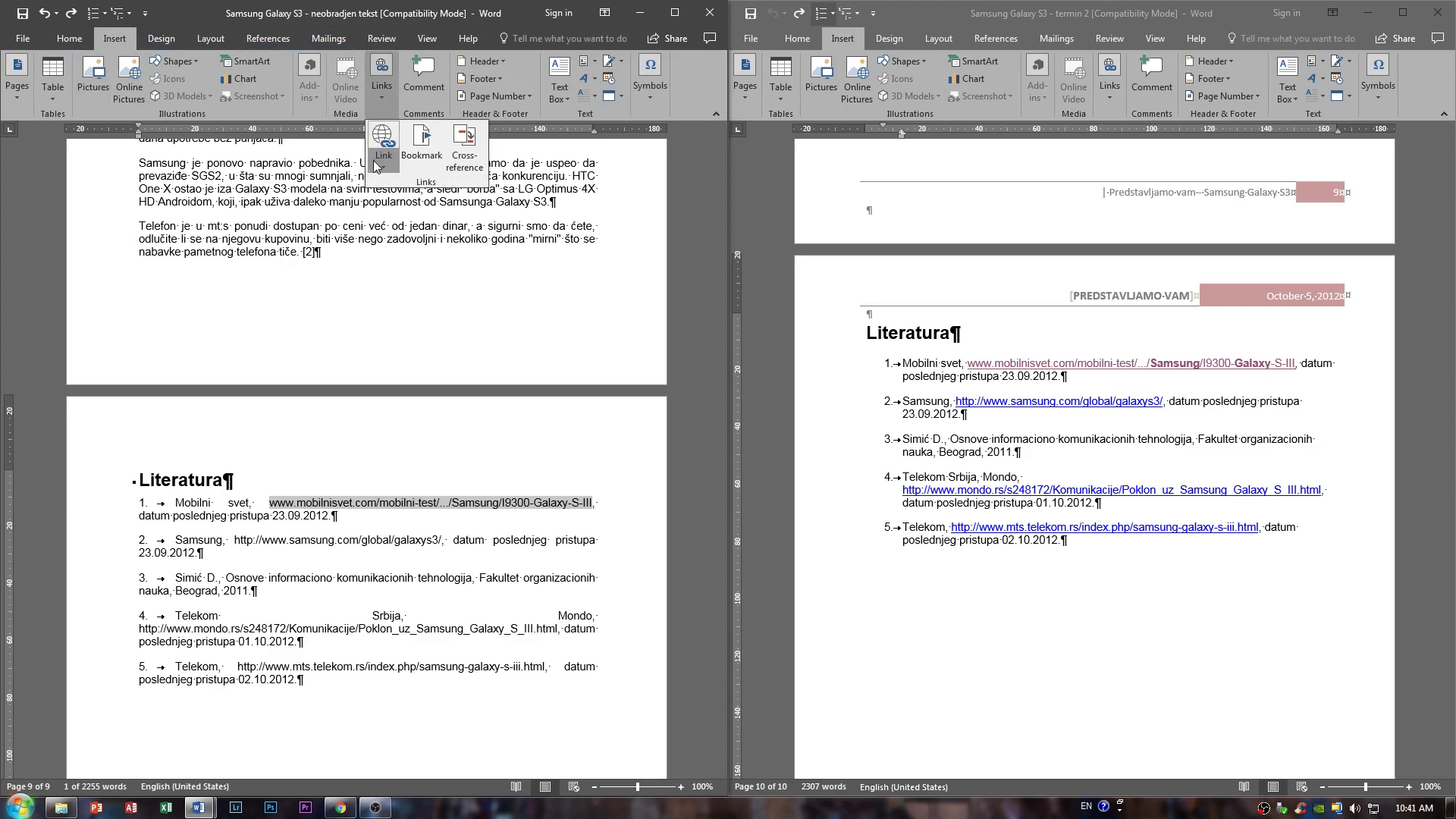
pyautogui.doubleClick(372, 18)
pyautogui.scroll(-1, 671, 345)
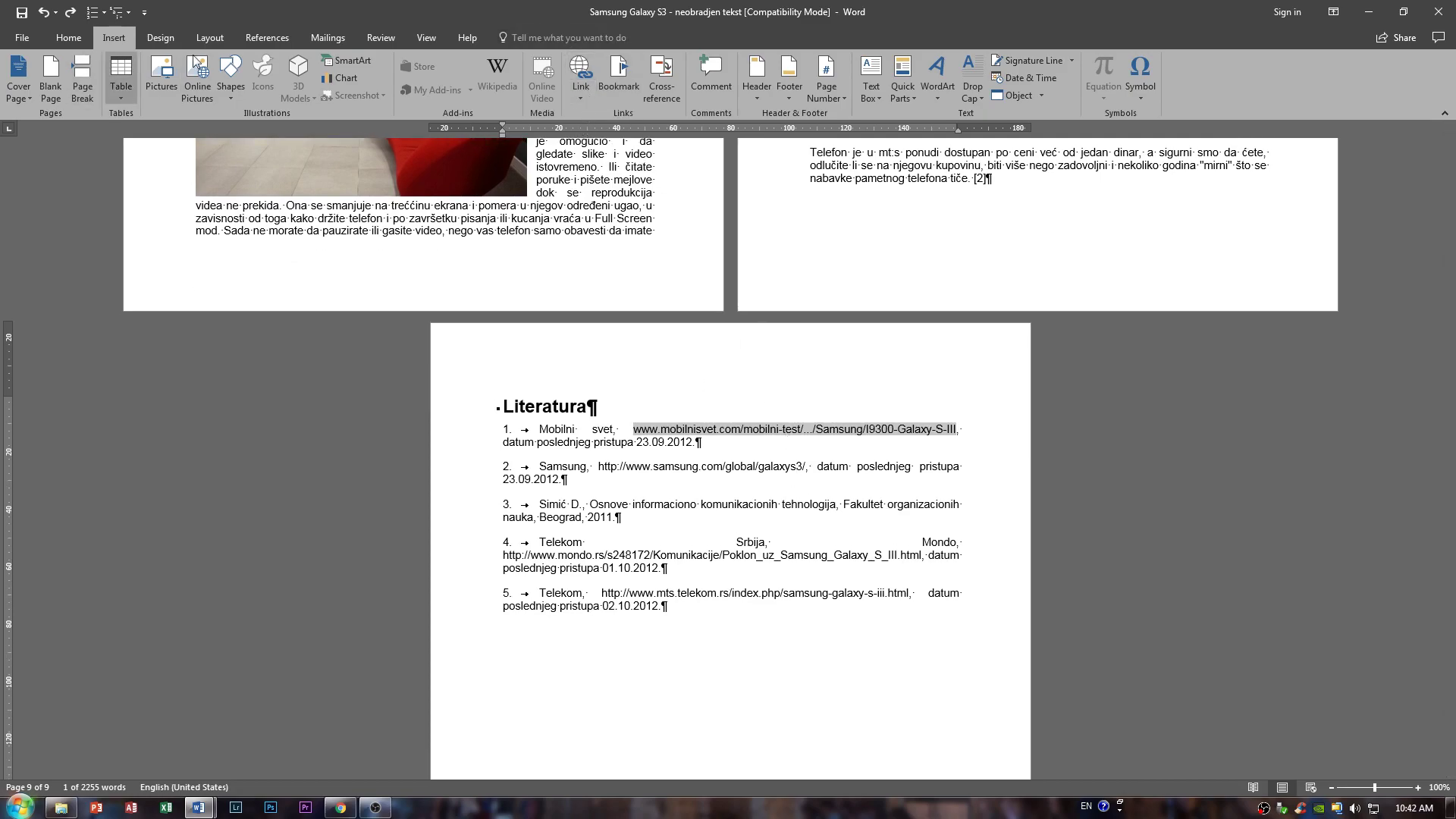
pyautogui.click(576, 94)
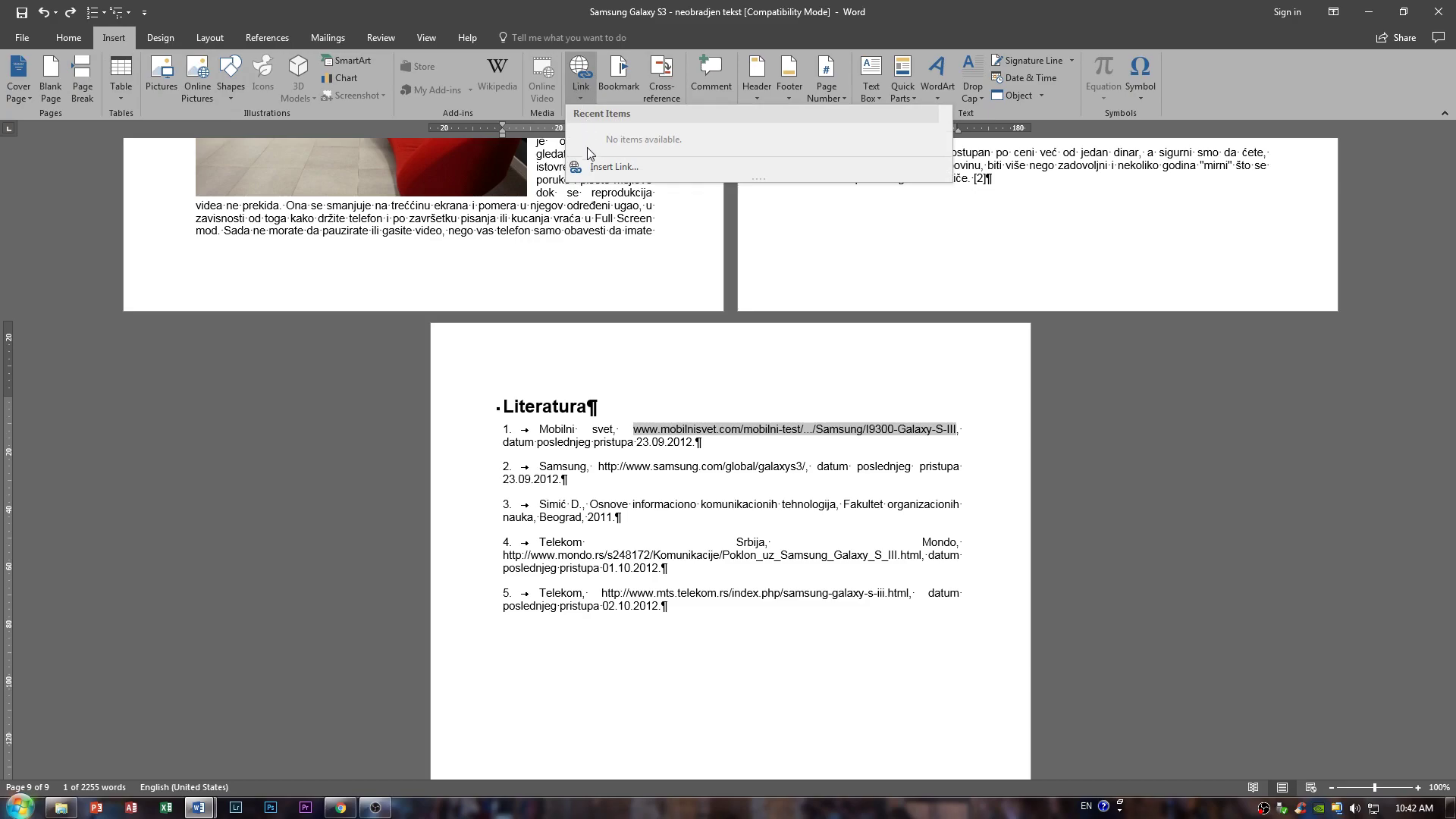
pyautogui.click(607, 166)
pyautogui.moveTo(430, 472); pyautogui.dragTo(680, 309)
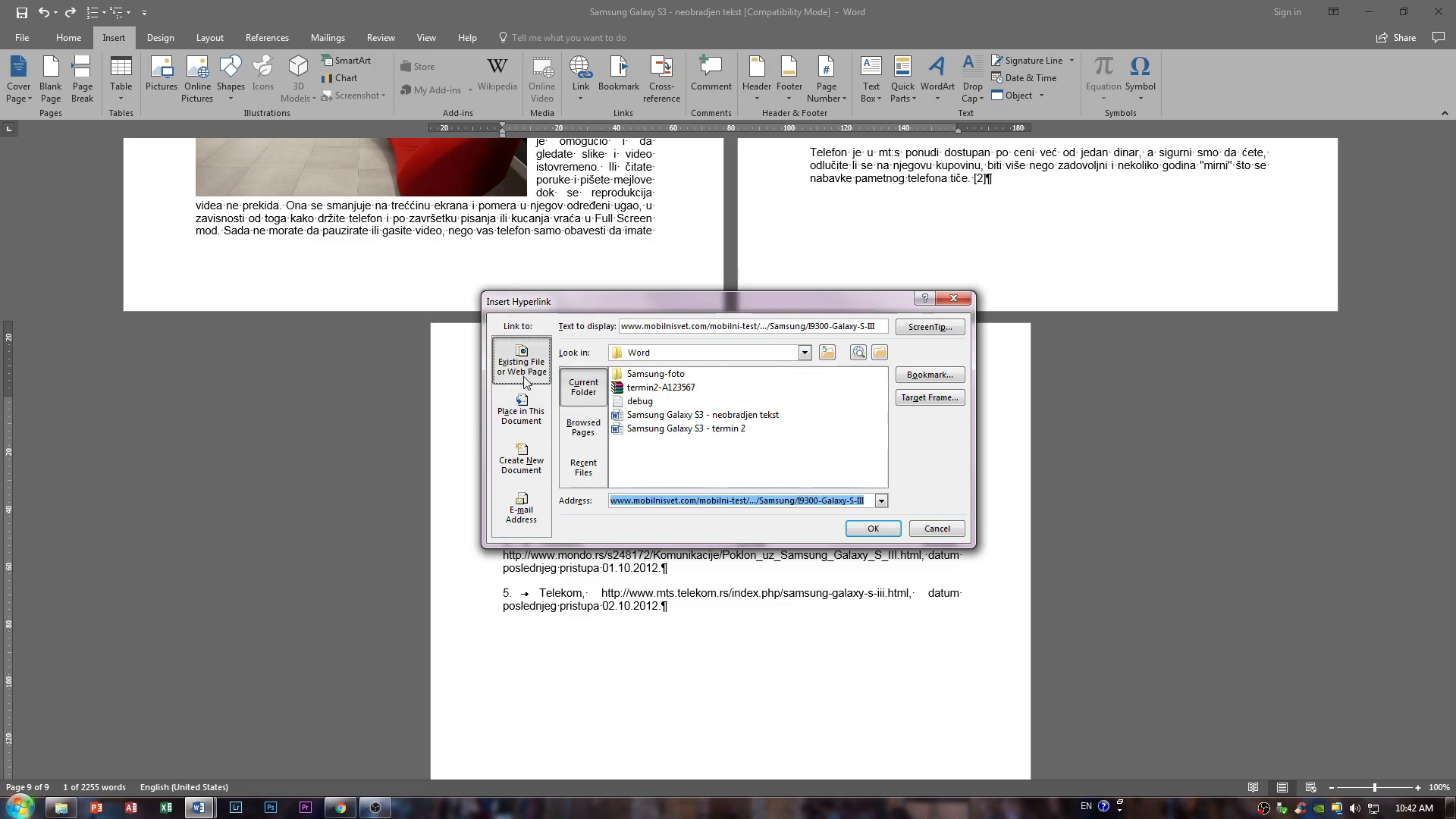
# Examine the current folder, browsed pages and recent files offered as link targets for an existing file or web page
pyautogui.click(591, 437)
pyautogui.click(583, 467)
pyautogui.click(584, 428)
pyautogui.click(583, 387)
pyautogui.click(584, 415)
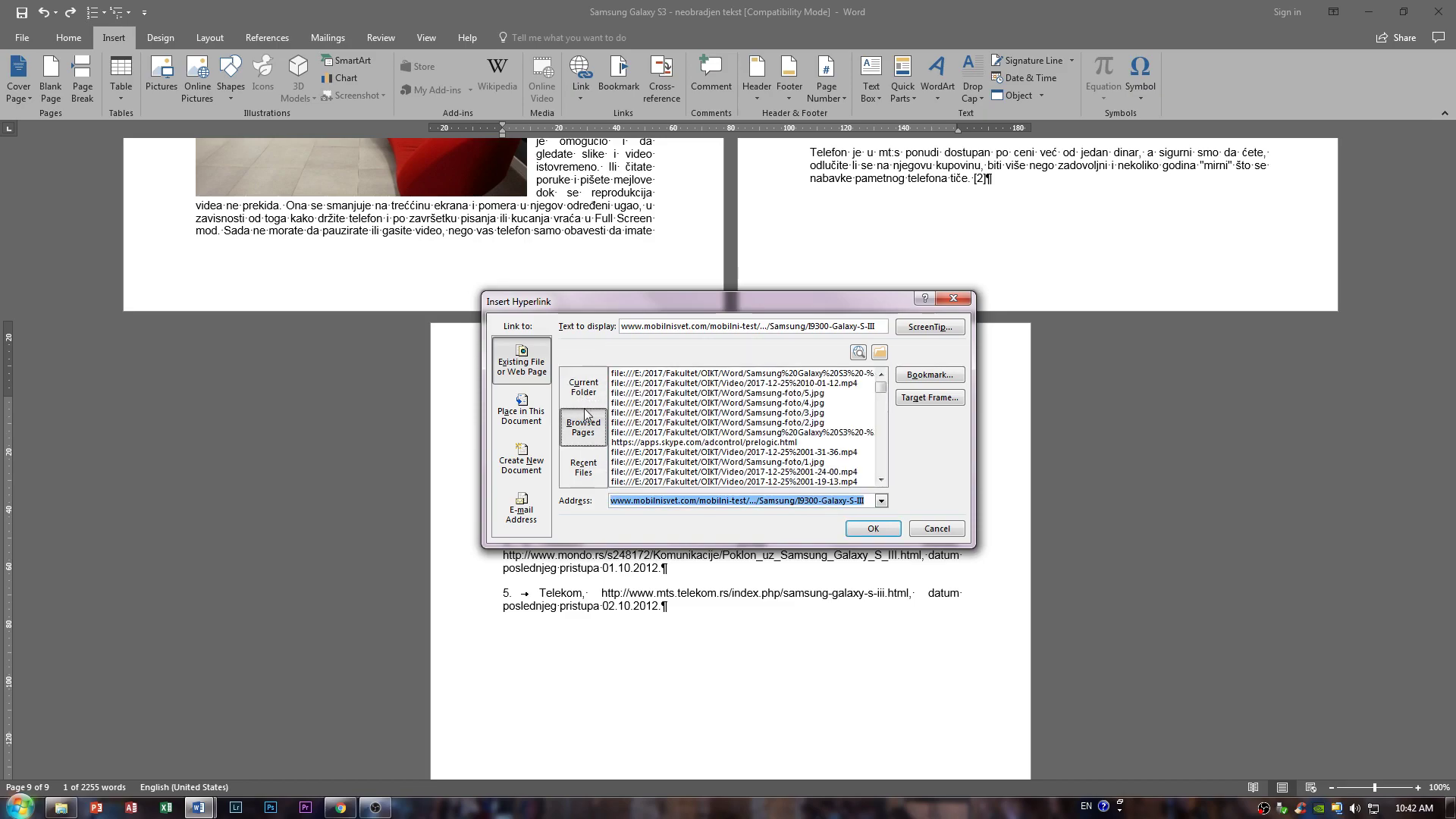
pyautogui.click(584, 387)
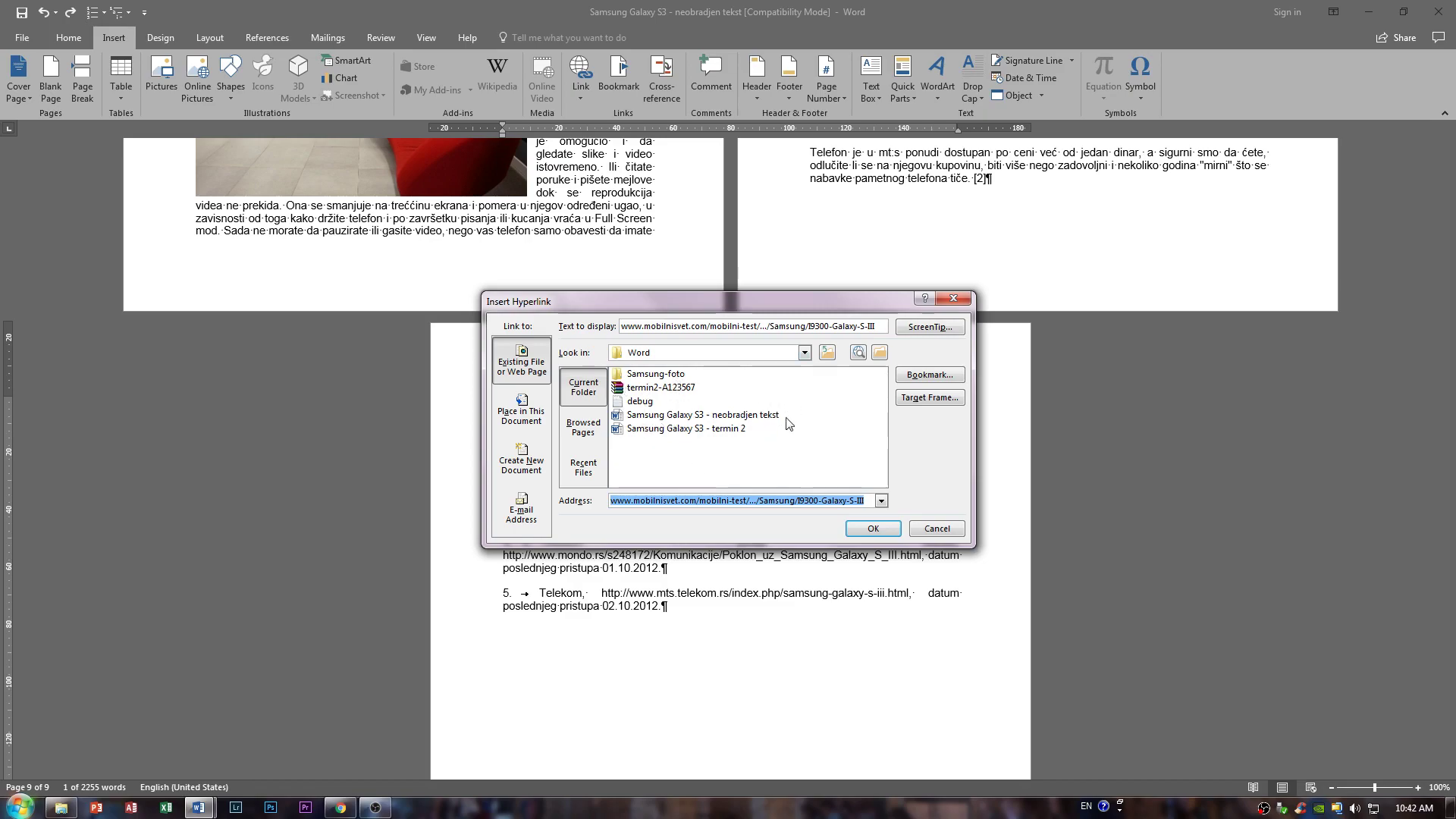
pyautogui.click(588, 429)
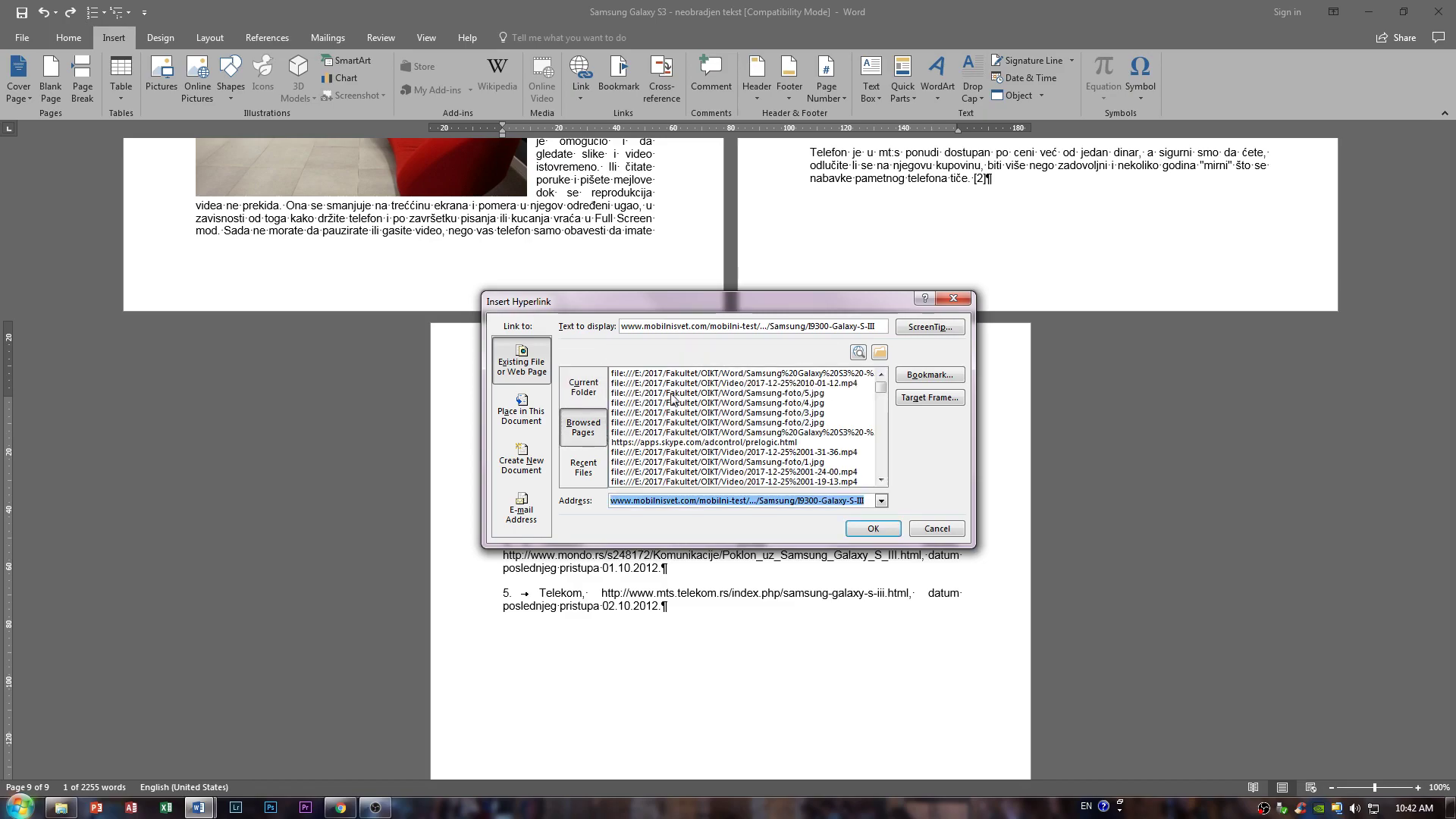
pyautogui.click(597, 479)
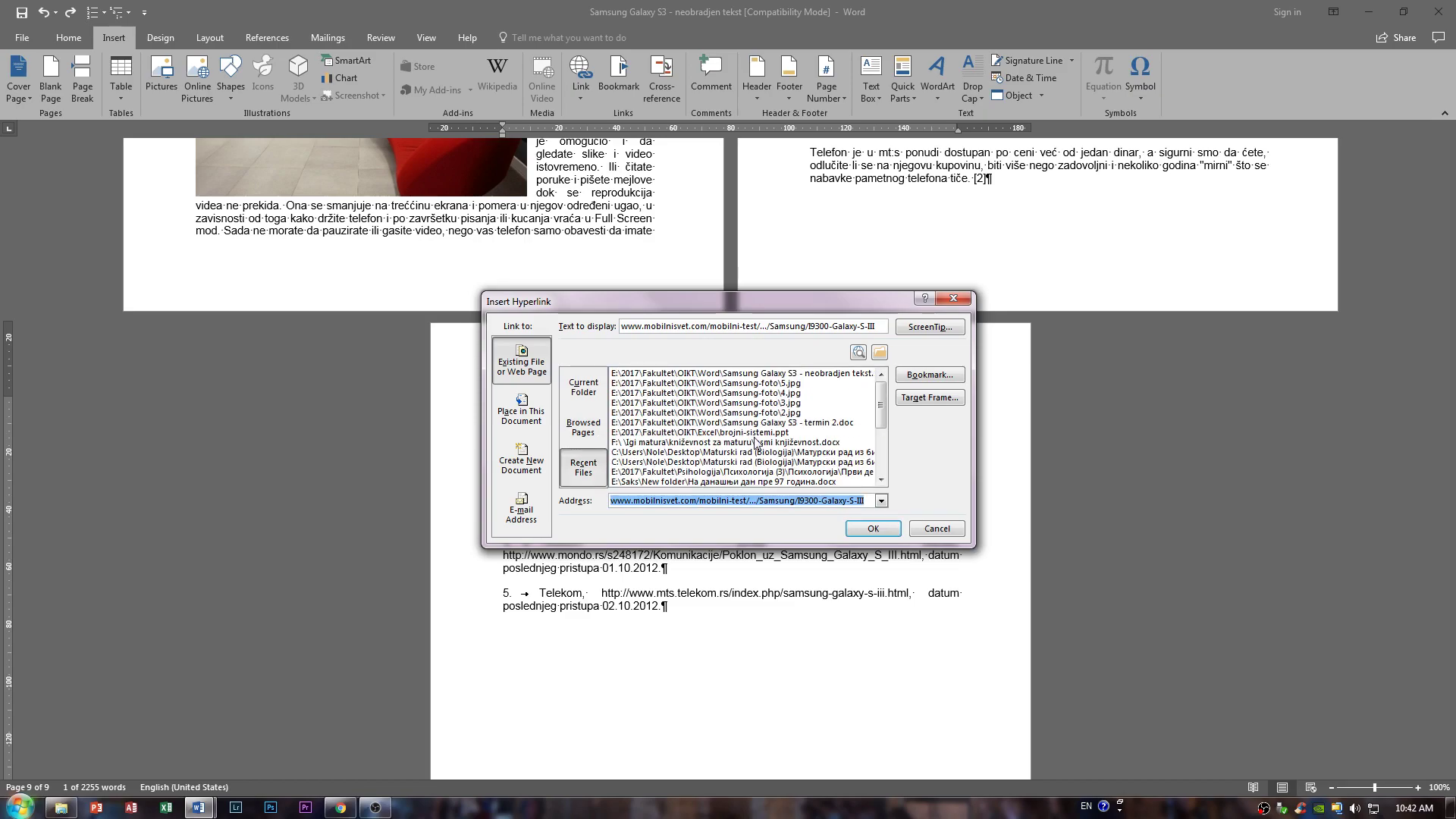
pyautogui.click(583, 387)
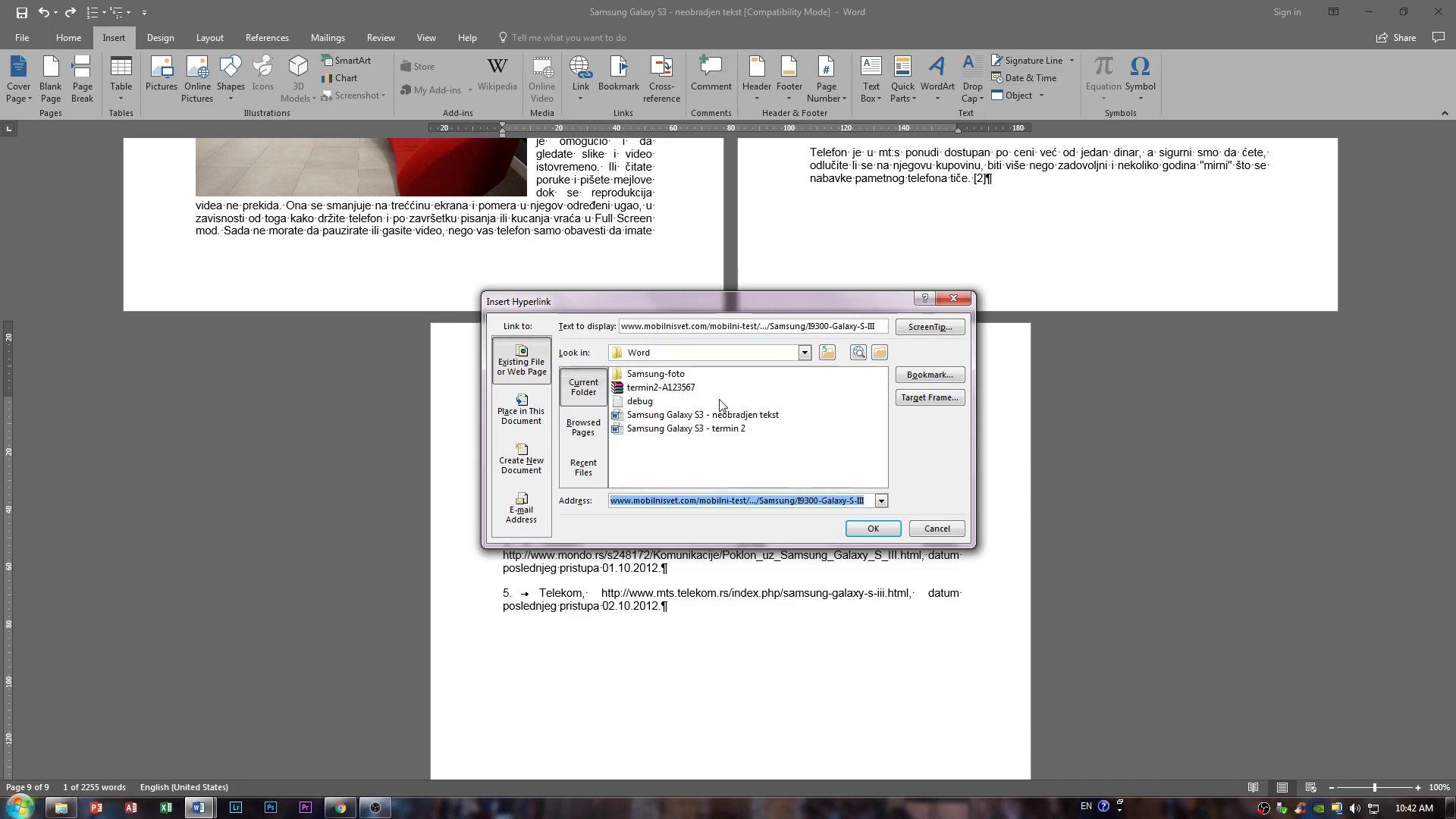
pyautogui.click(672, 420)
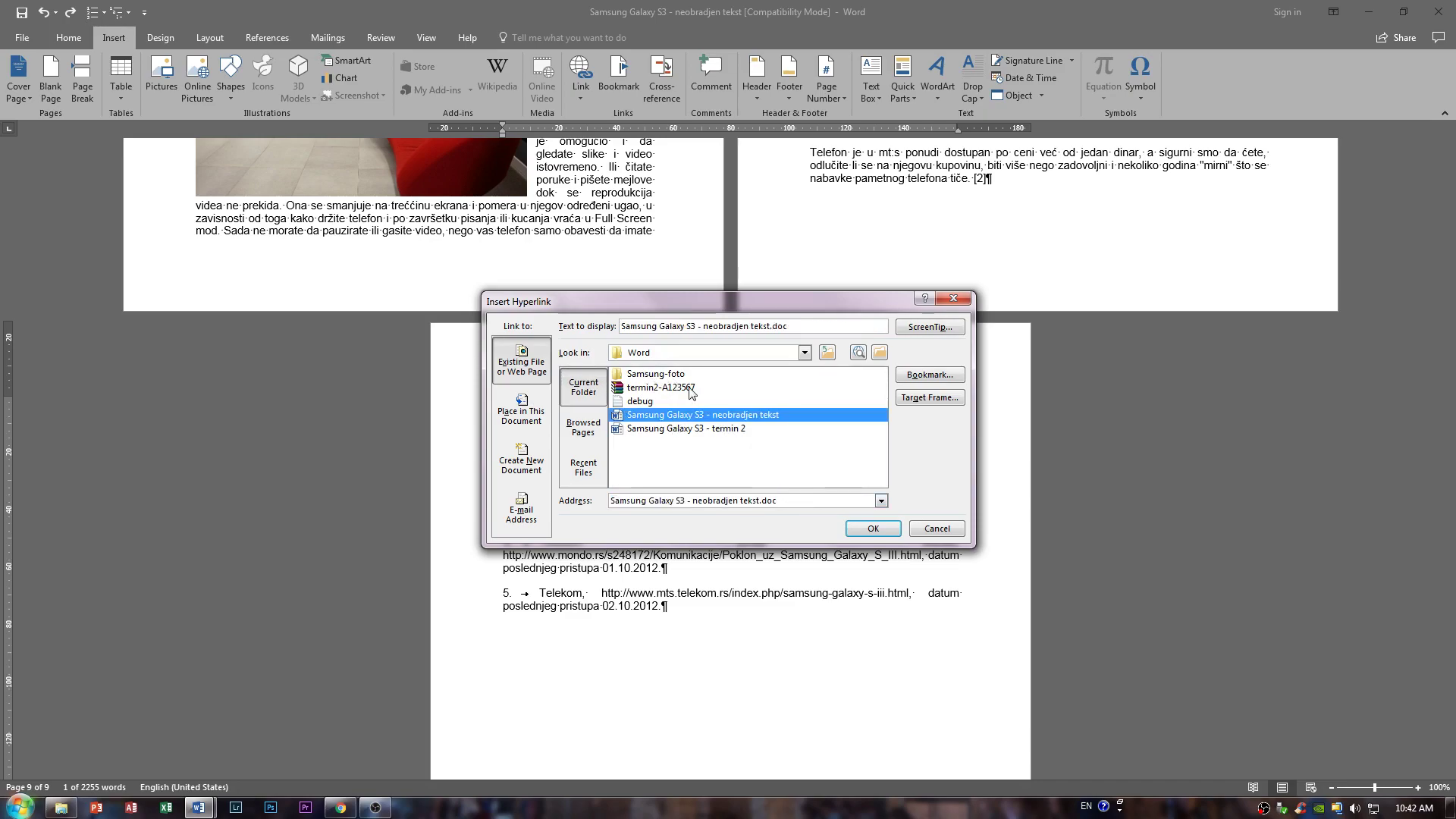
pyautogui.moveTo(780, 501); pyautogui.dragTo(488, 529)
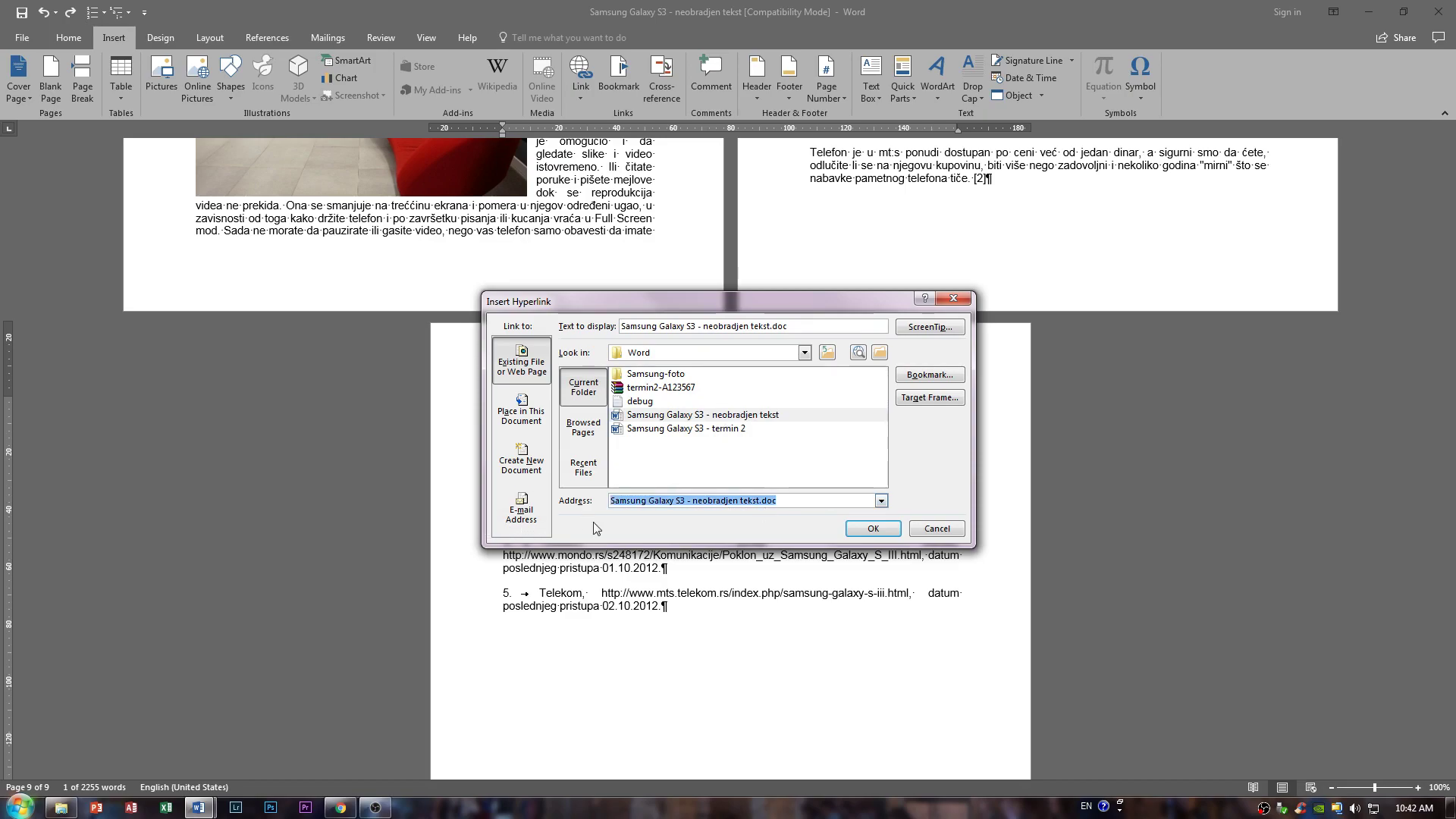
pyautogui.press('BackSpace')
pyautogui.write('http://www.mobilnisvet.com/mobilni-test/.../Samsung/I9300-Galaxy-S-III')
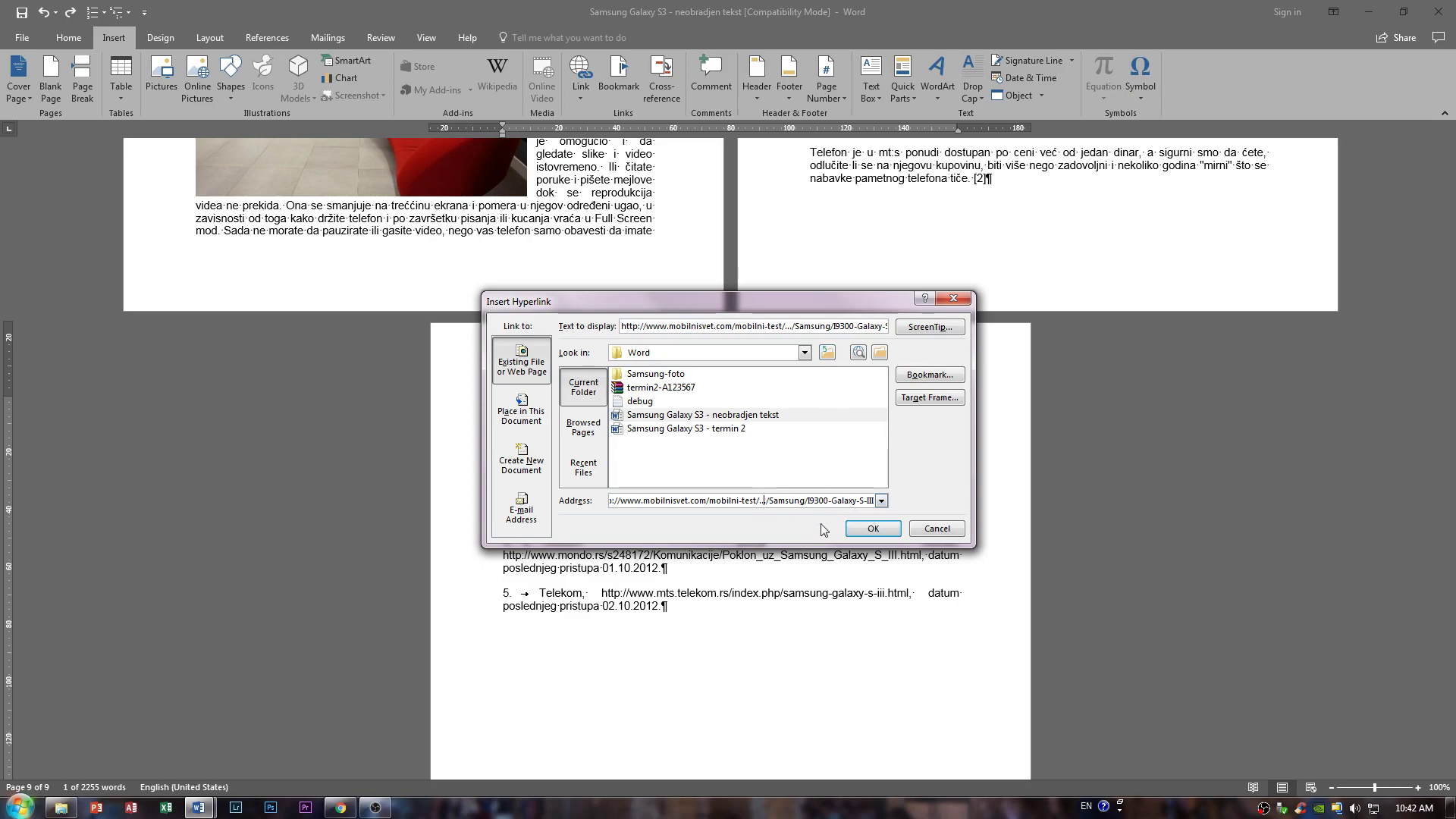
pyautogui.press('Home')
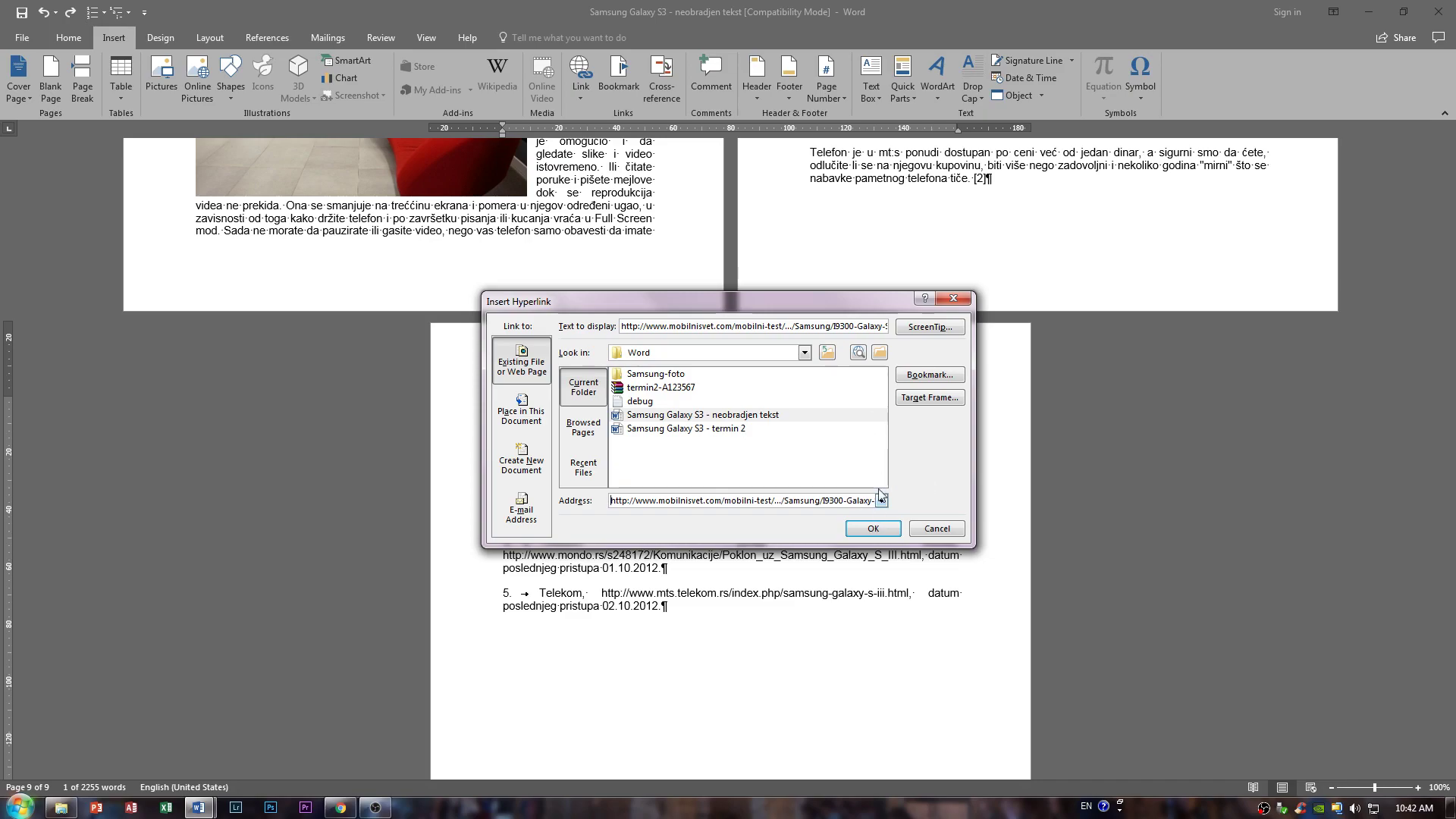
pyautogui.click(872, 528)
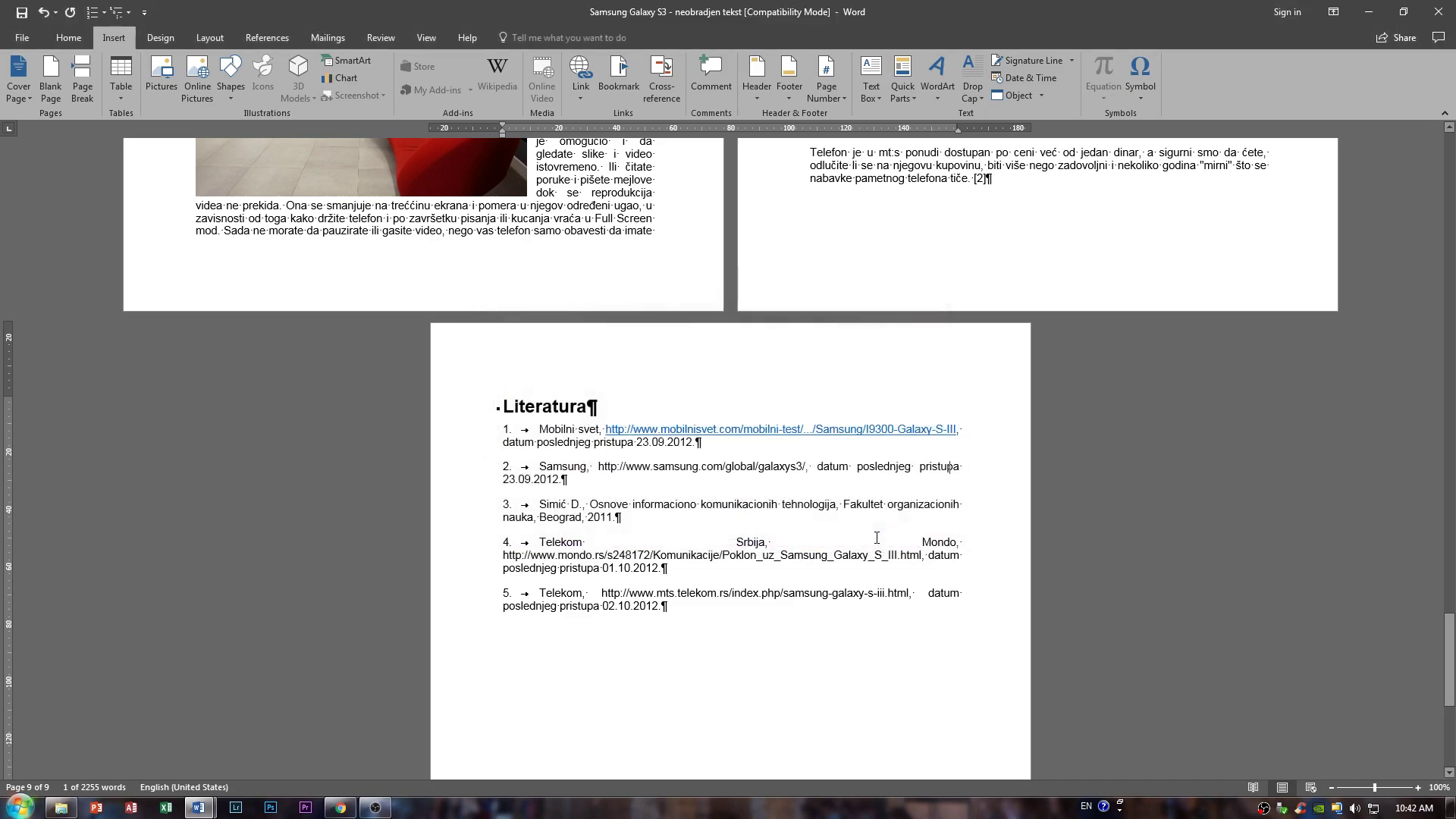
# Follow the first entry's new link to its web page, and return to the Word document docked beside the finished one
pyautogui.moveTo(621, 436); pyautogui.dragTo(1016, 442)
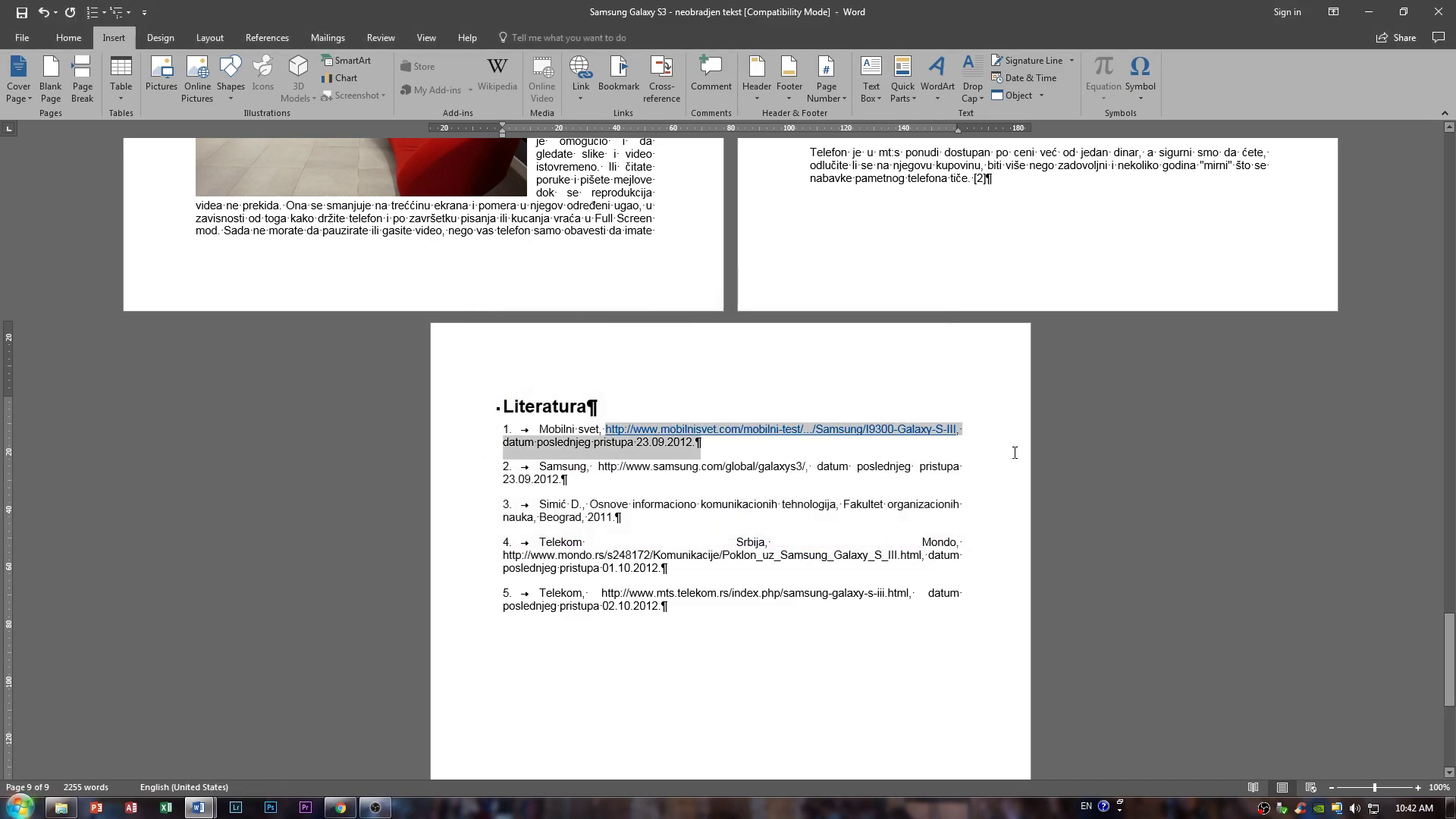
pyautogui.click(955, 442)
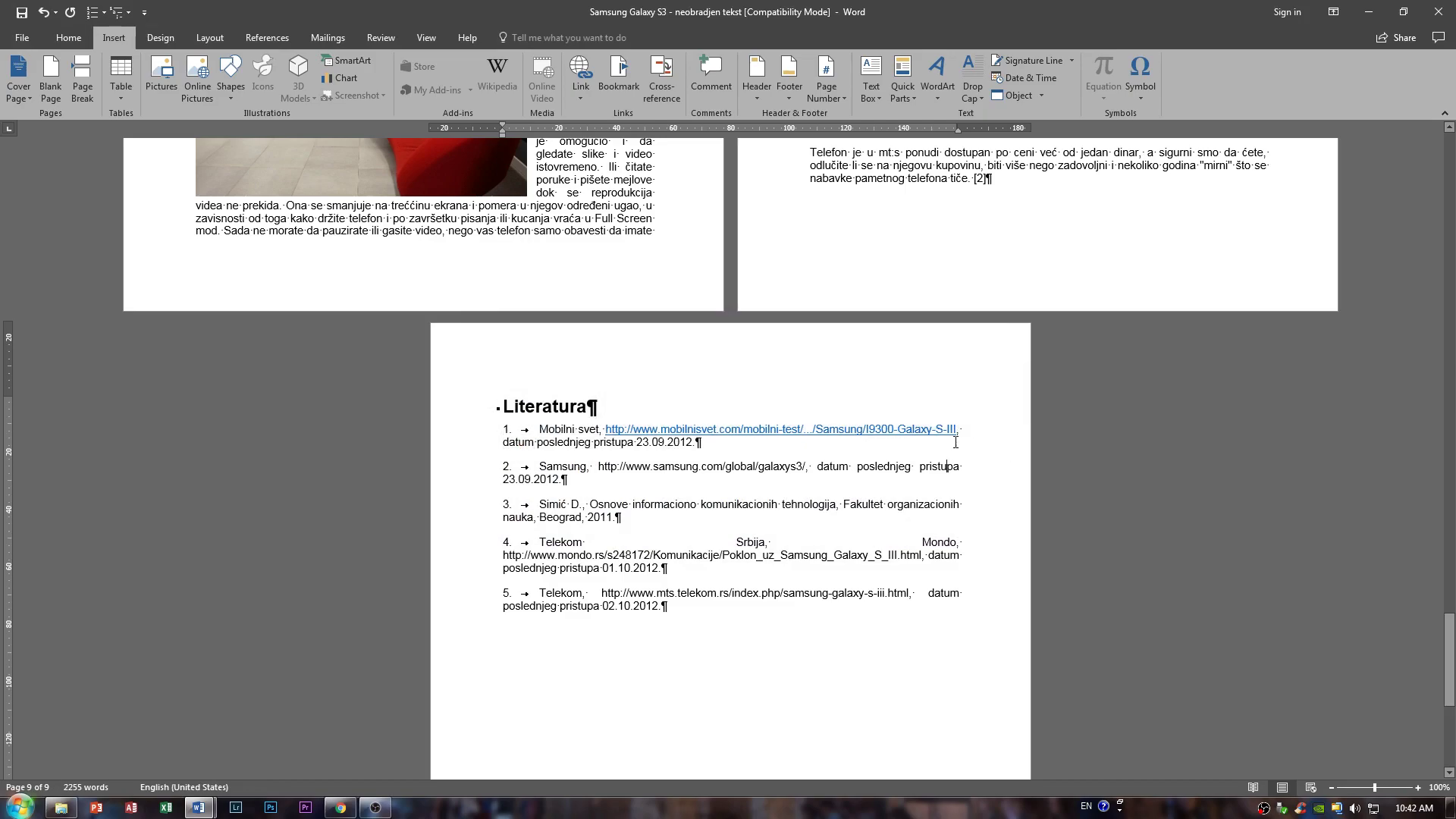
pyautogui.keyDown('ctrl'); pyautogui.click(869, 438); pyautogui.keyUp('ctrl')
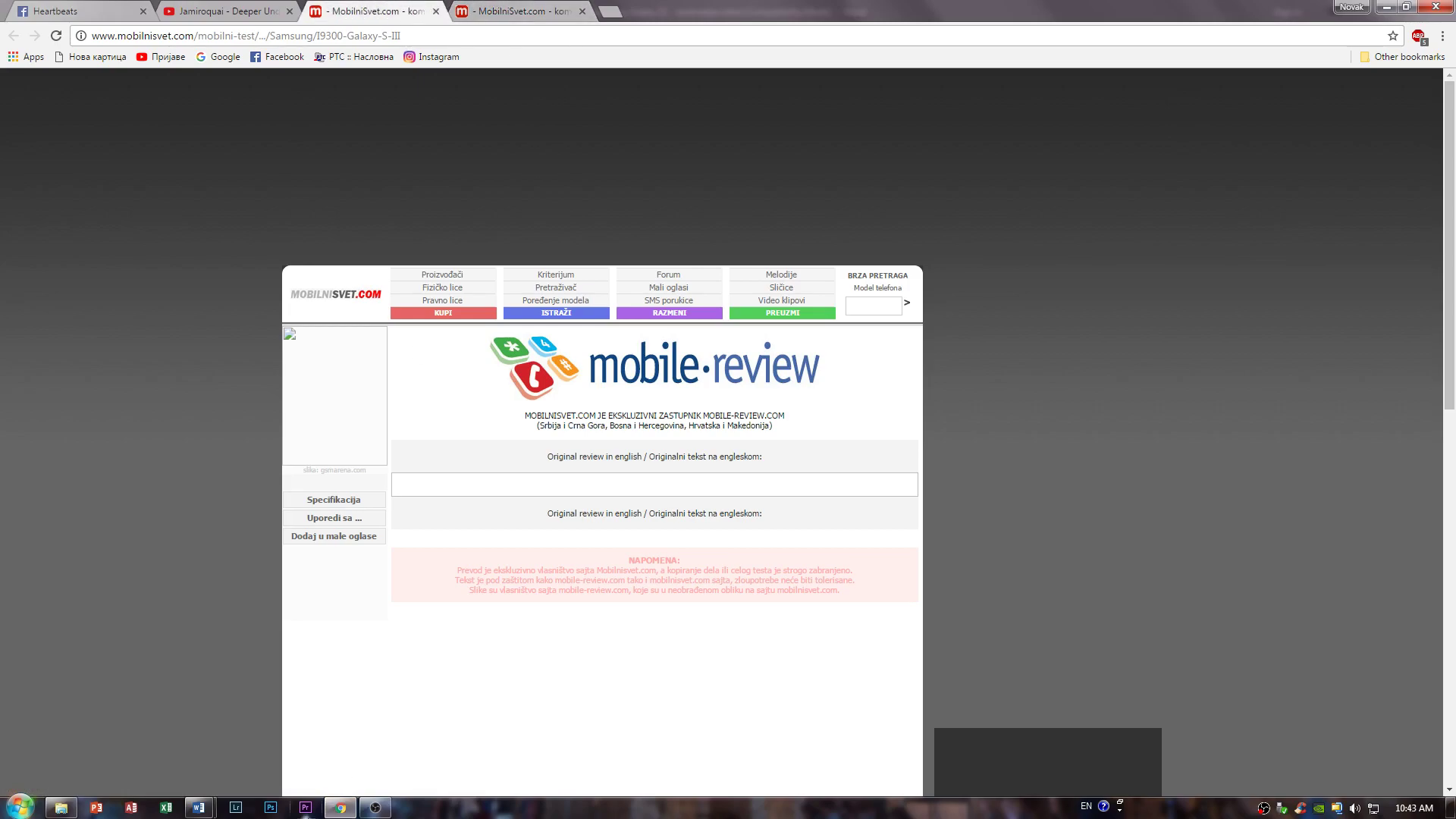
pyautogui.moveTo(198, 808)
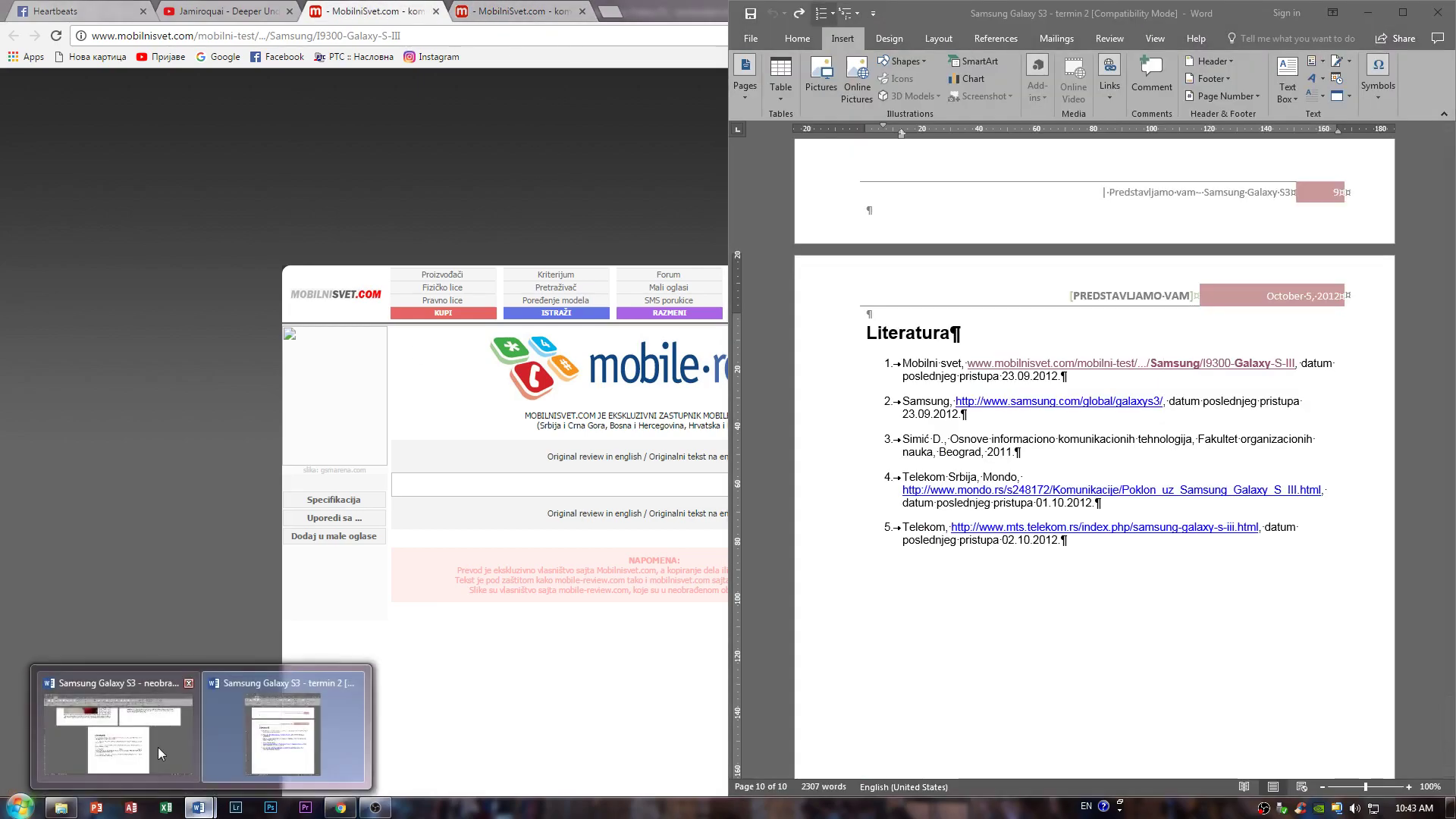
pyautogui.click(298, 739)
pyautogui.press('super+Left')
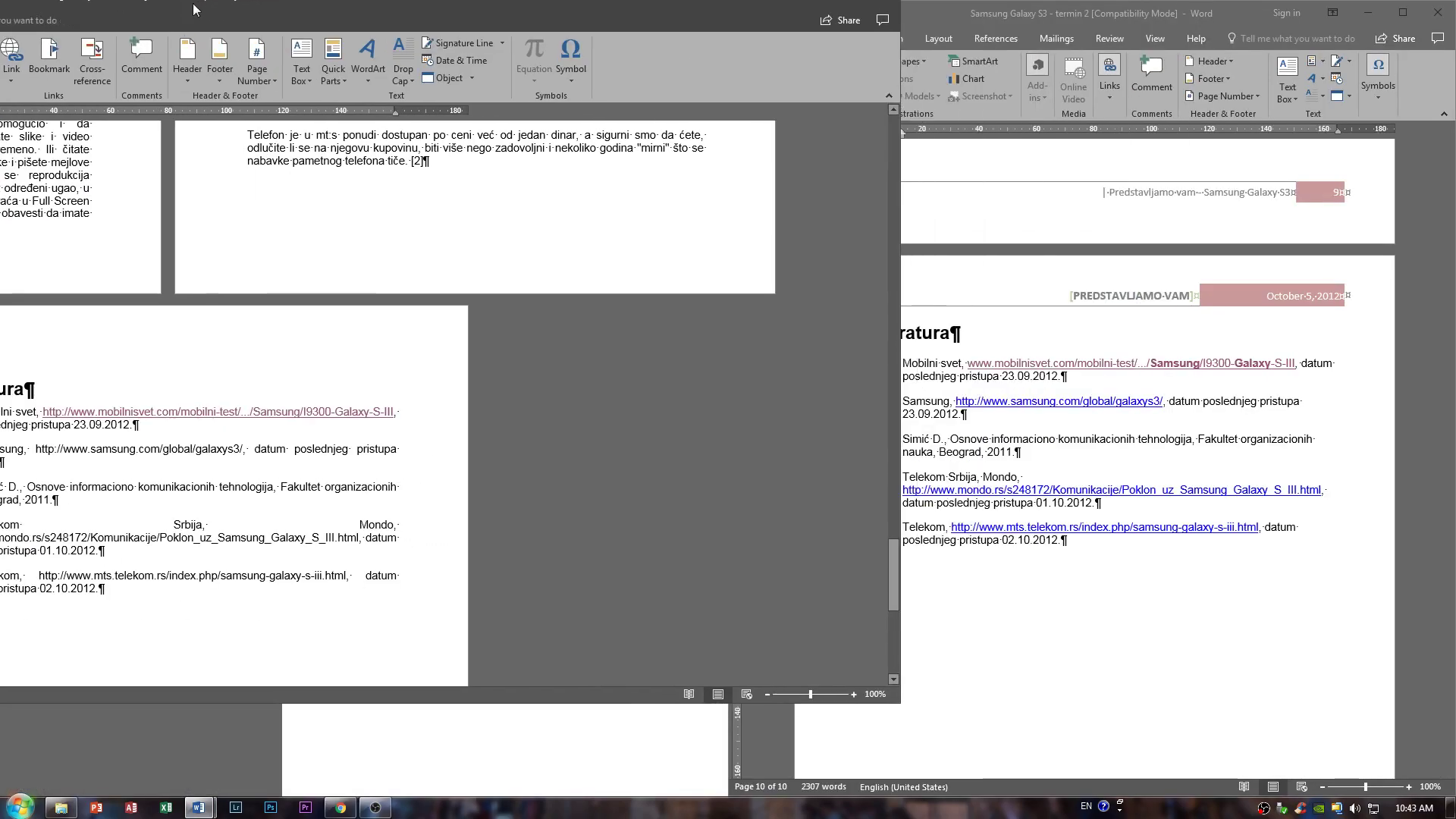
# Open the Bookmark dialog with the cursor at the start of the "Autonomija i zaključak" line
pyautogui.scroll(-20, 442, 468)
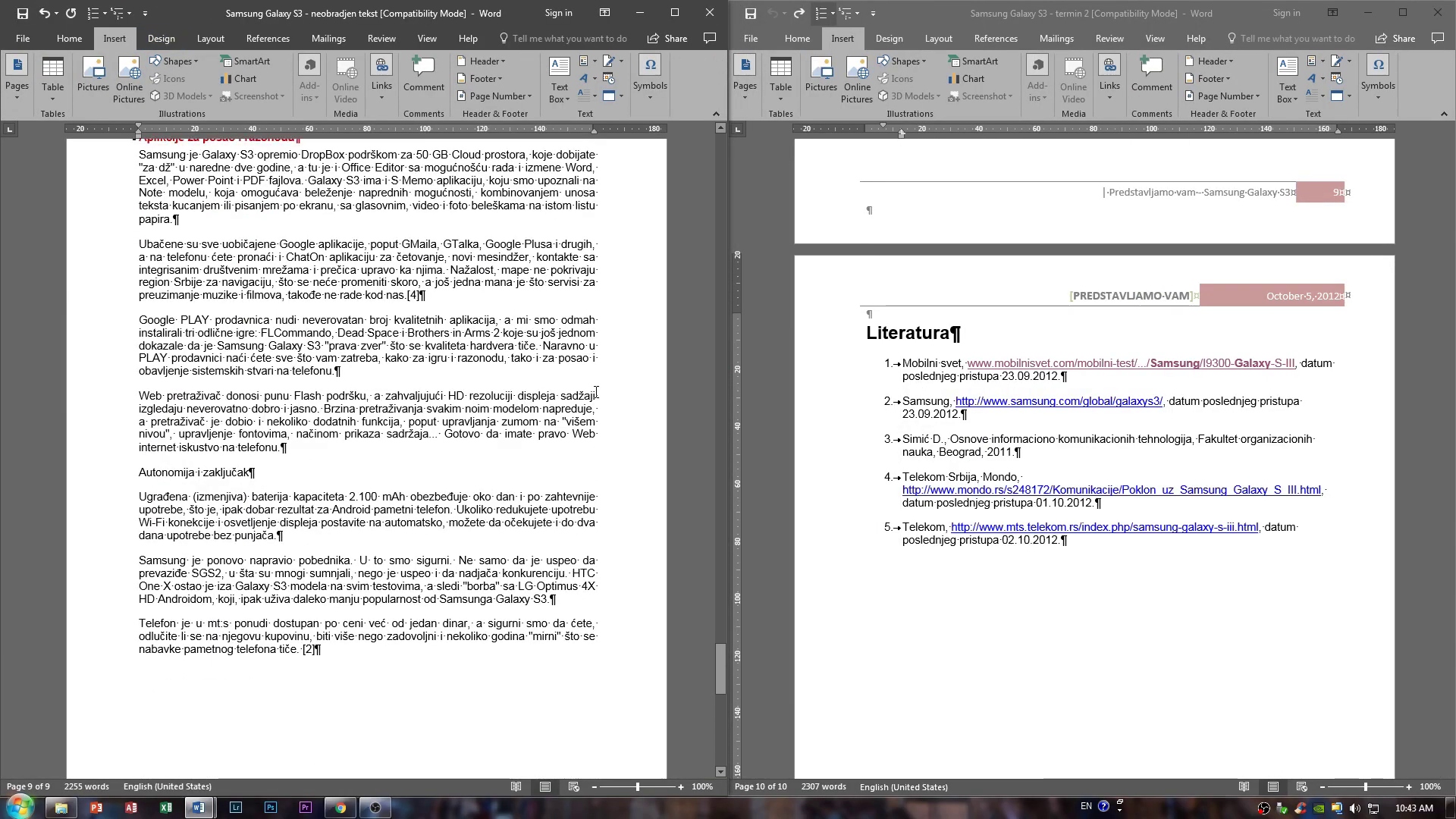
pyautogui.scroll(2, 441, 468)
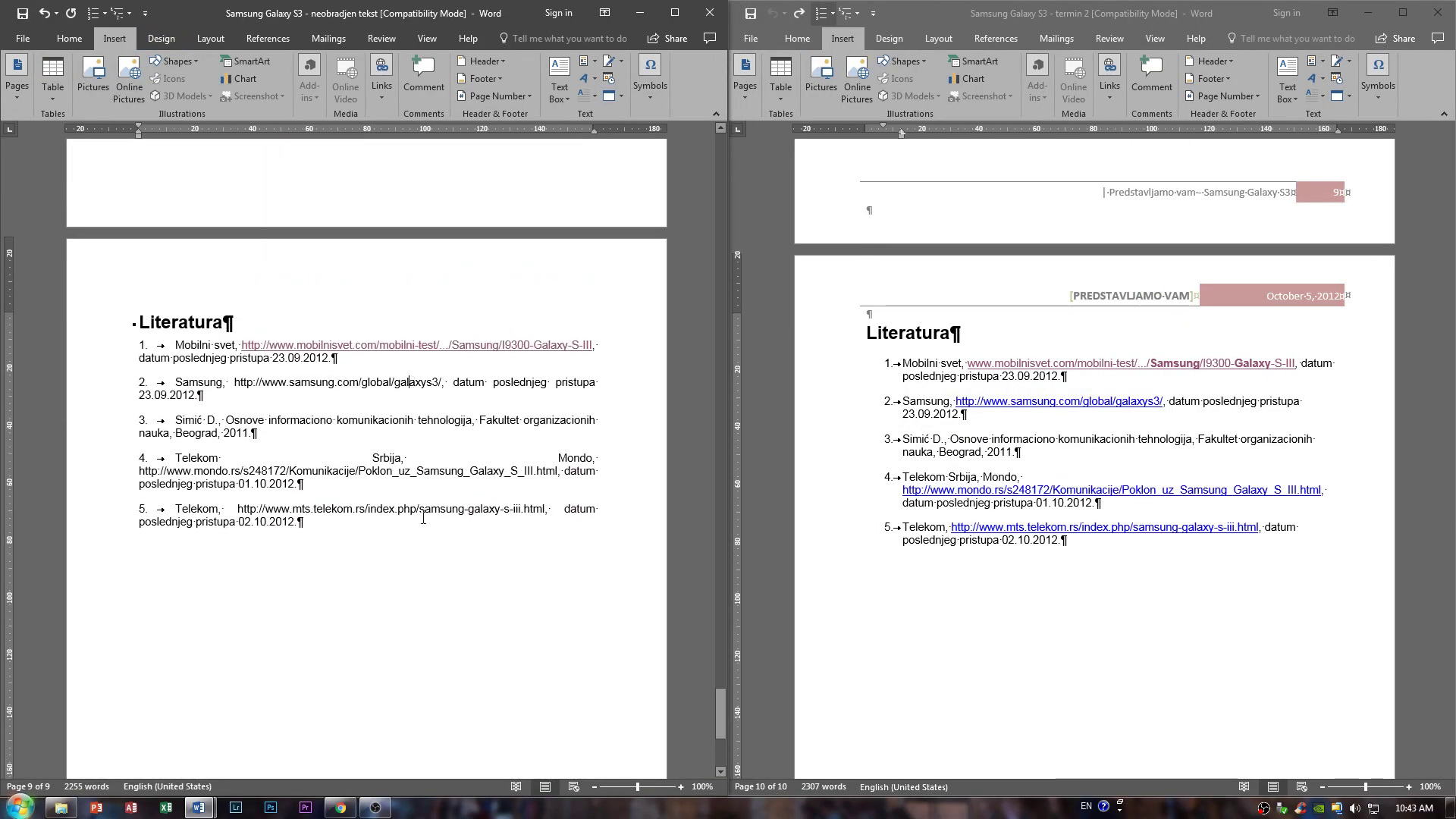
pyautogui.click(433, 327)
pyautogui.scroll(10, 434, 346)
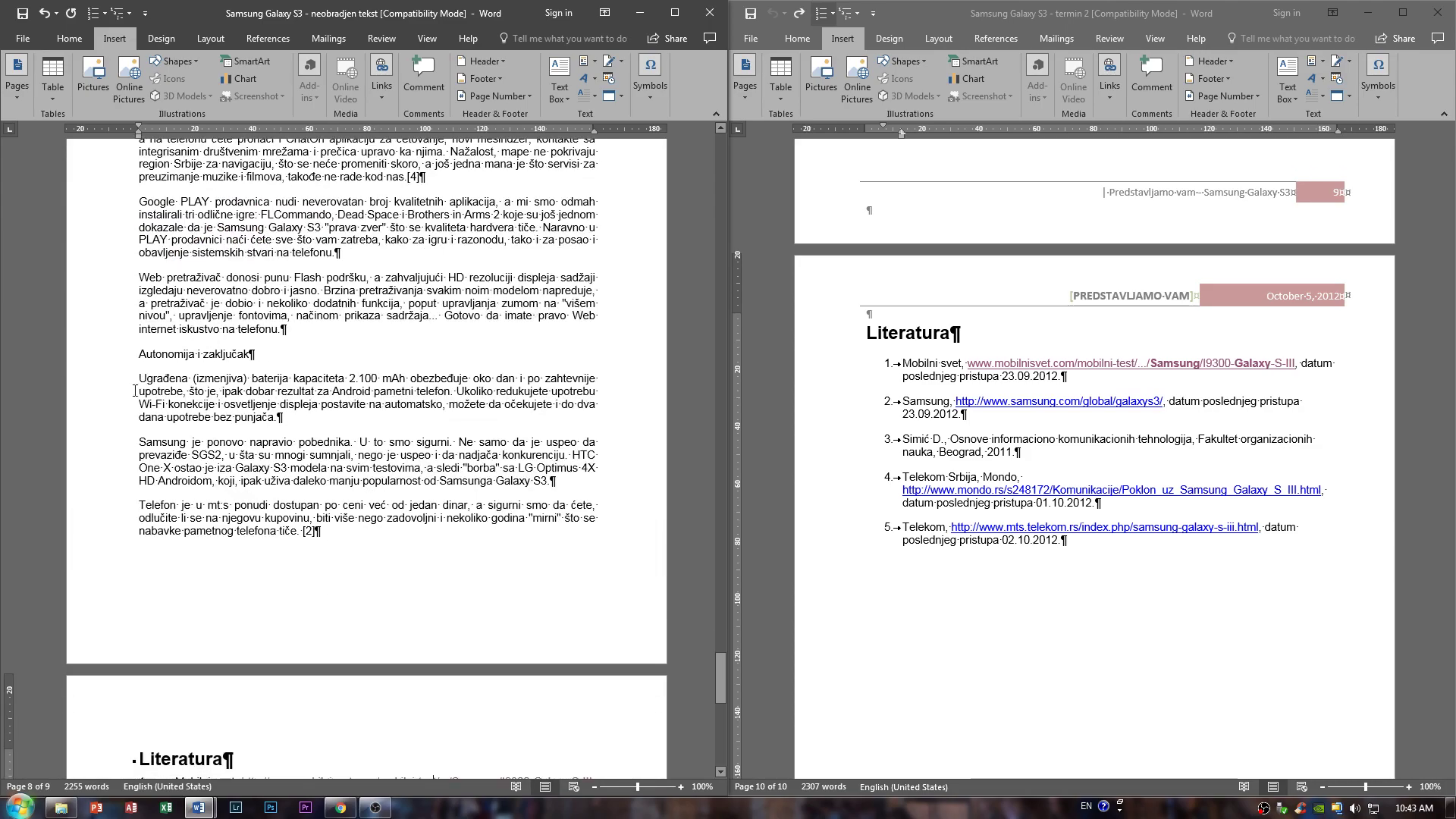
pyautogui.scroll(1, 173, 372)
pyautogui.click(157, 364)
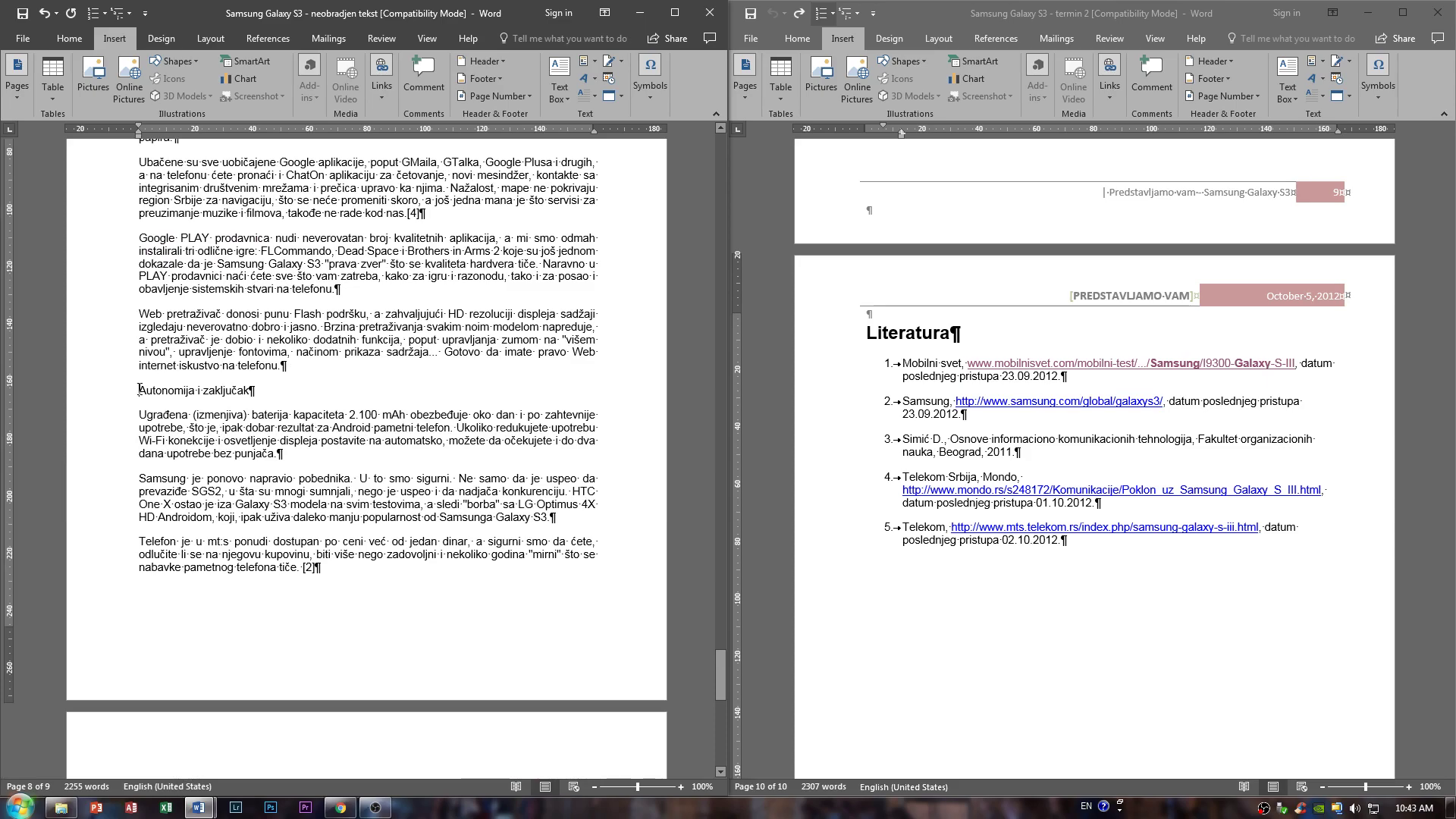
pyautogui.click(157, 41)
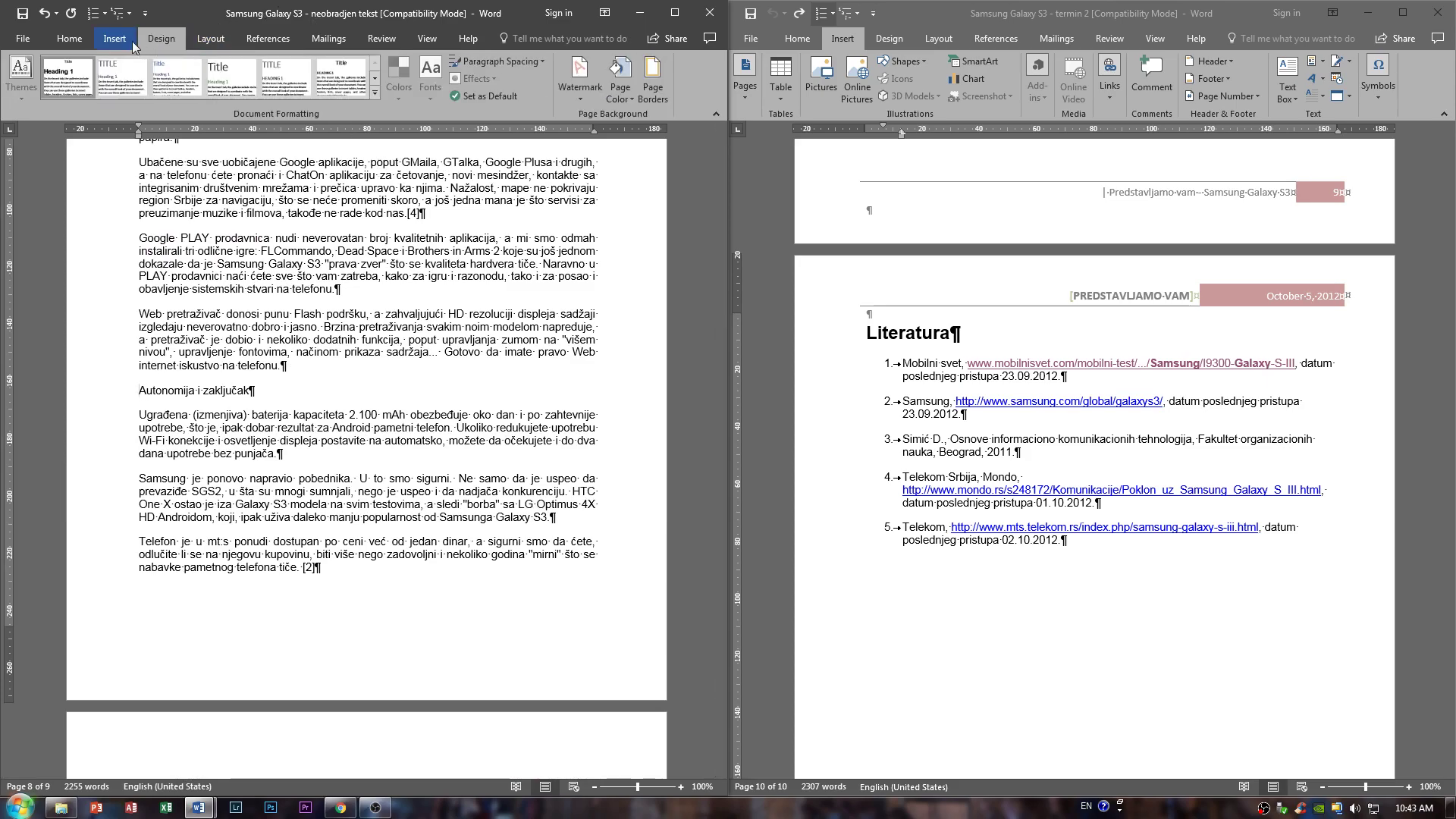
pyautogui.click(132, 41)
pyautogui.click(381, 76)
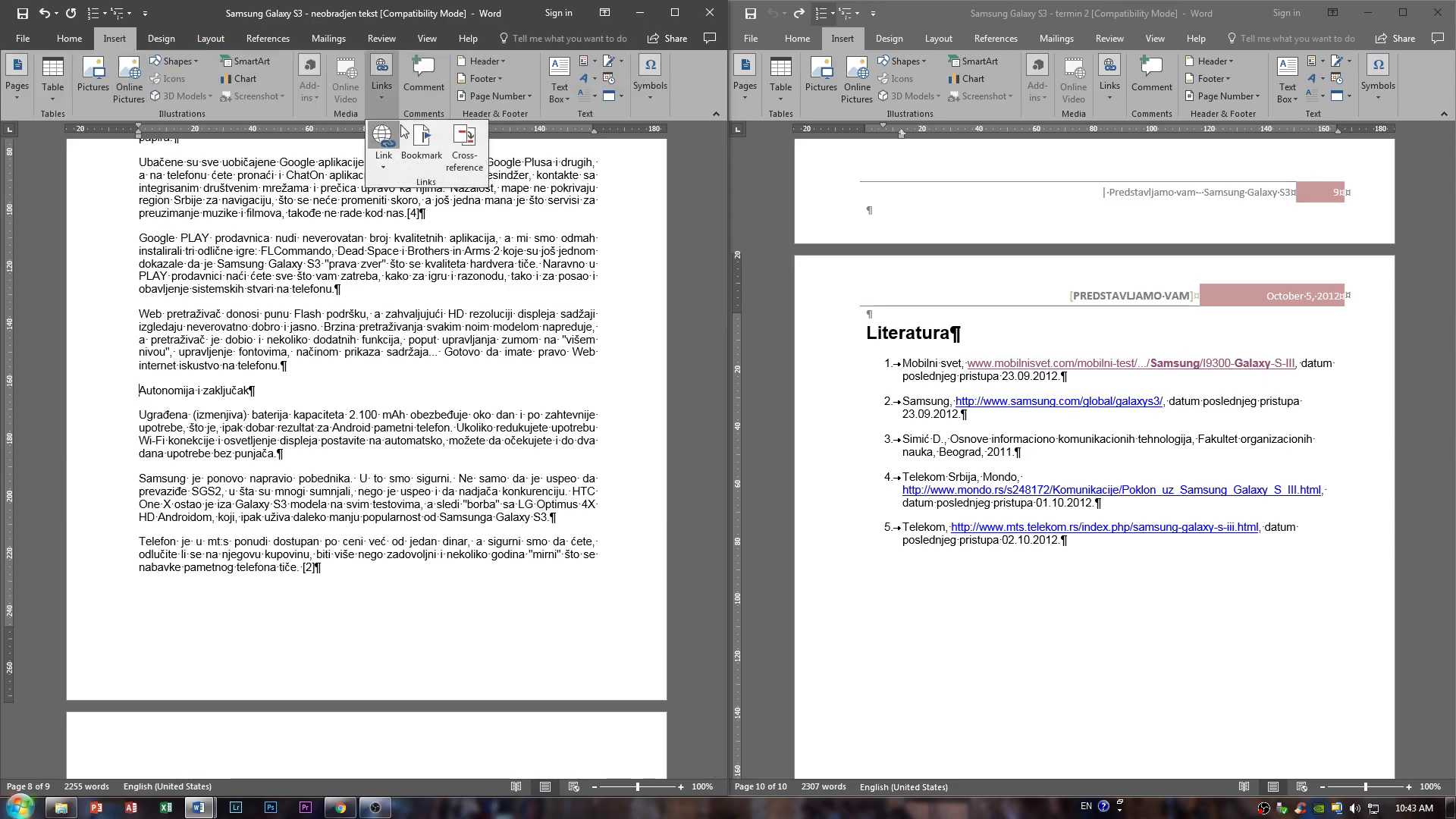
pyautogui.click(422, 143)
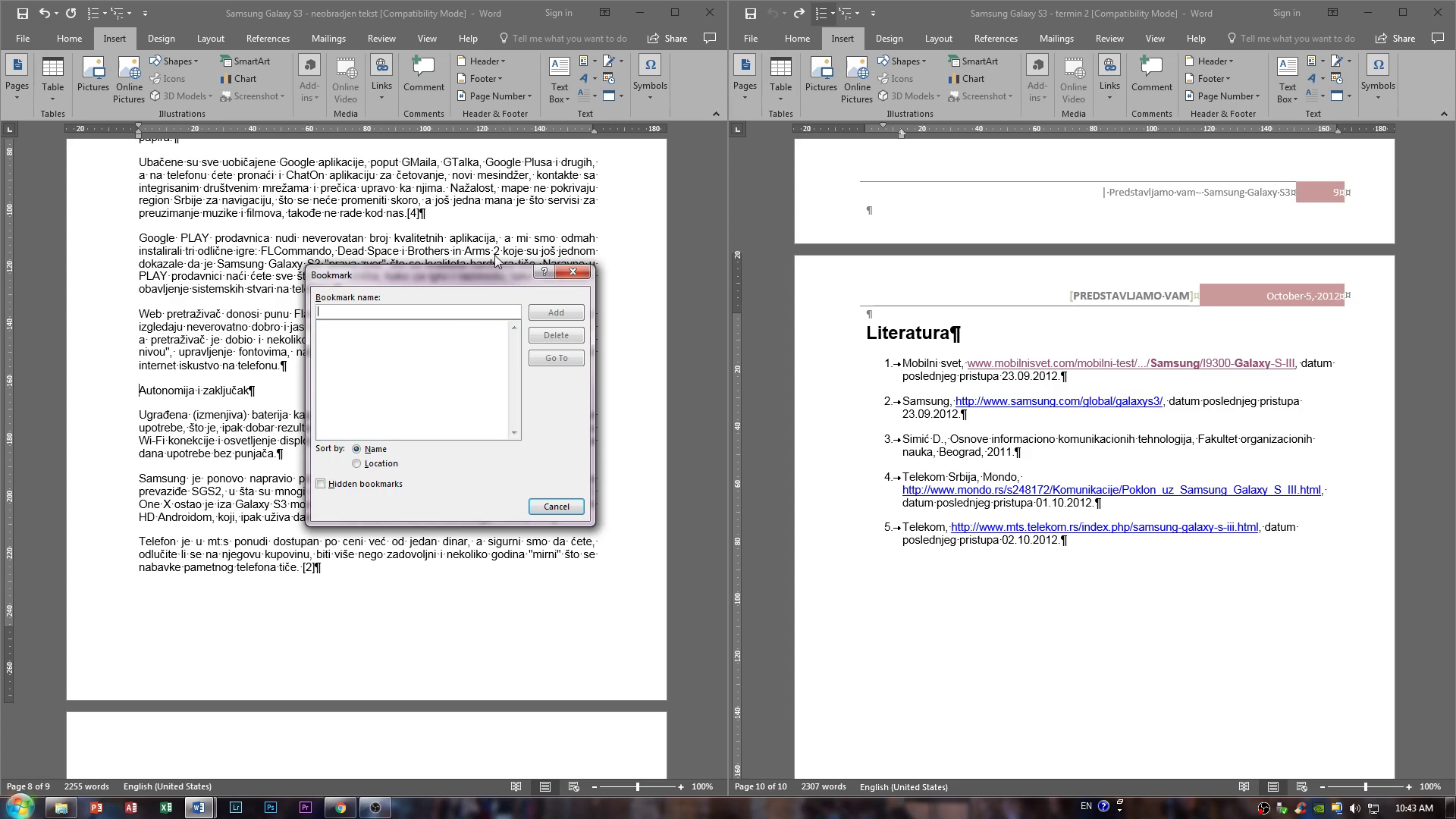
# Add a bookmark named Autonomija_dwai at the start of the "Autonomija i zaključak" line
pyautogui.write('Autonomija')
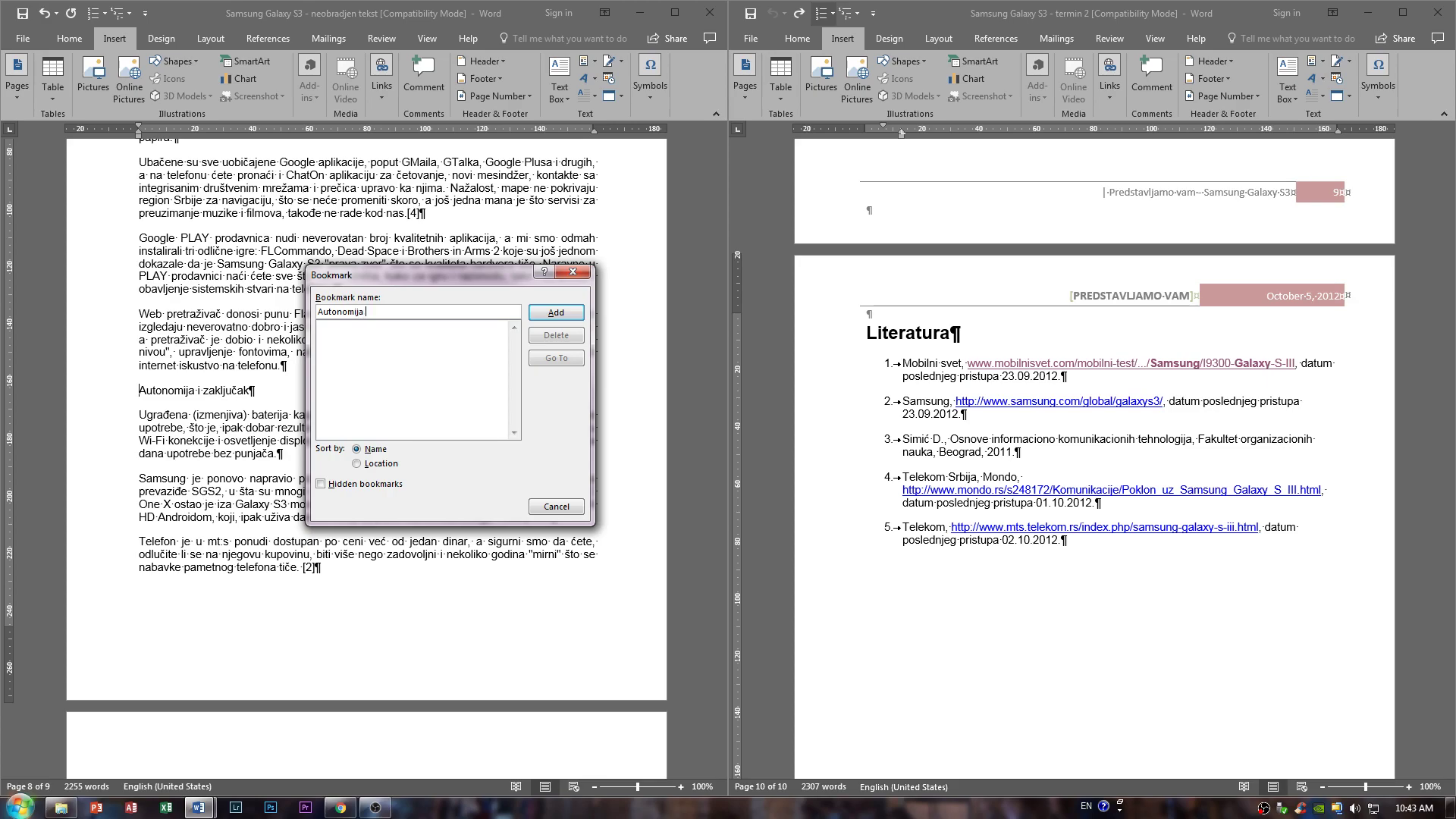
pyautogui.write('da')
pyautogui.press('BackSpace')
pyautogui.press('BackSpace')
pyautogui.write('a')
pyautogui.press('BackSpace')
pyautogui.press('BackSpace')
pyautogui.press('BackSpace')
pyautogui.write('0')
pyautogui.moveTo(433, 274); pyautogui.dragTo(552, 282)
pyautogui.click(675, 322)
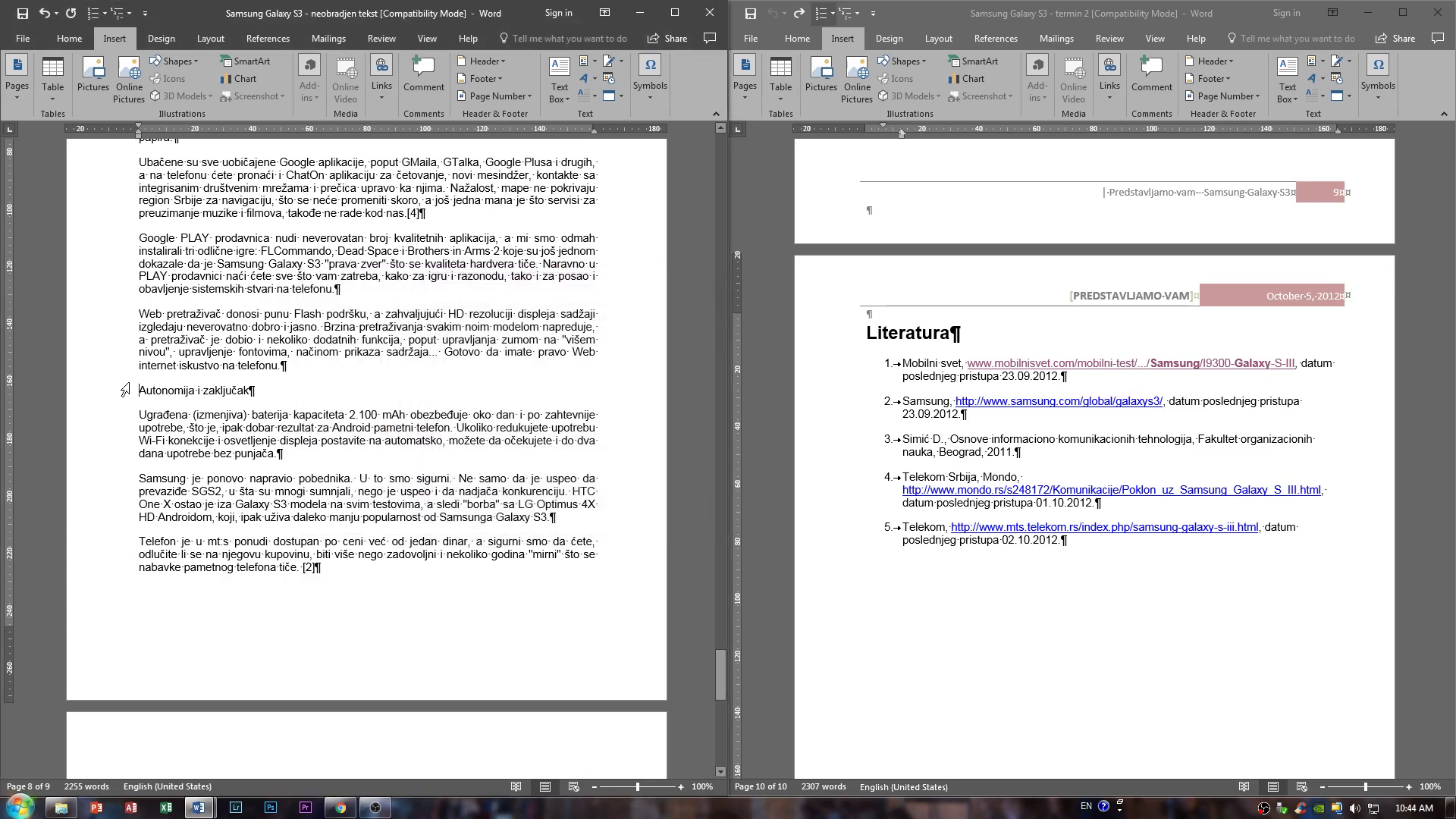
# Open the Insert Hyperlink dialog for the word "Samsunga" in the paragraph beside the first phone photo
pyautogui.click(125, 390)
pyautogui.click(314, 415)
pyautogui.scroll(8, 313, 414)
pyautogui.scroll(20, 313, 415)
pyautogui.scroll(15, 340, 383)
pyautogui.scroll(15, 326, 331)
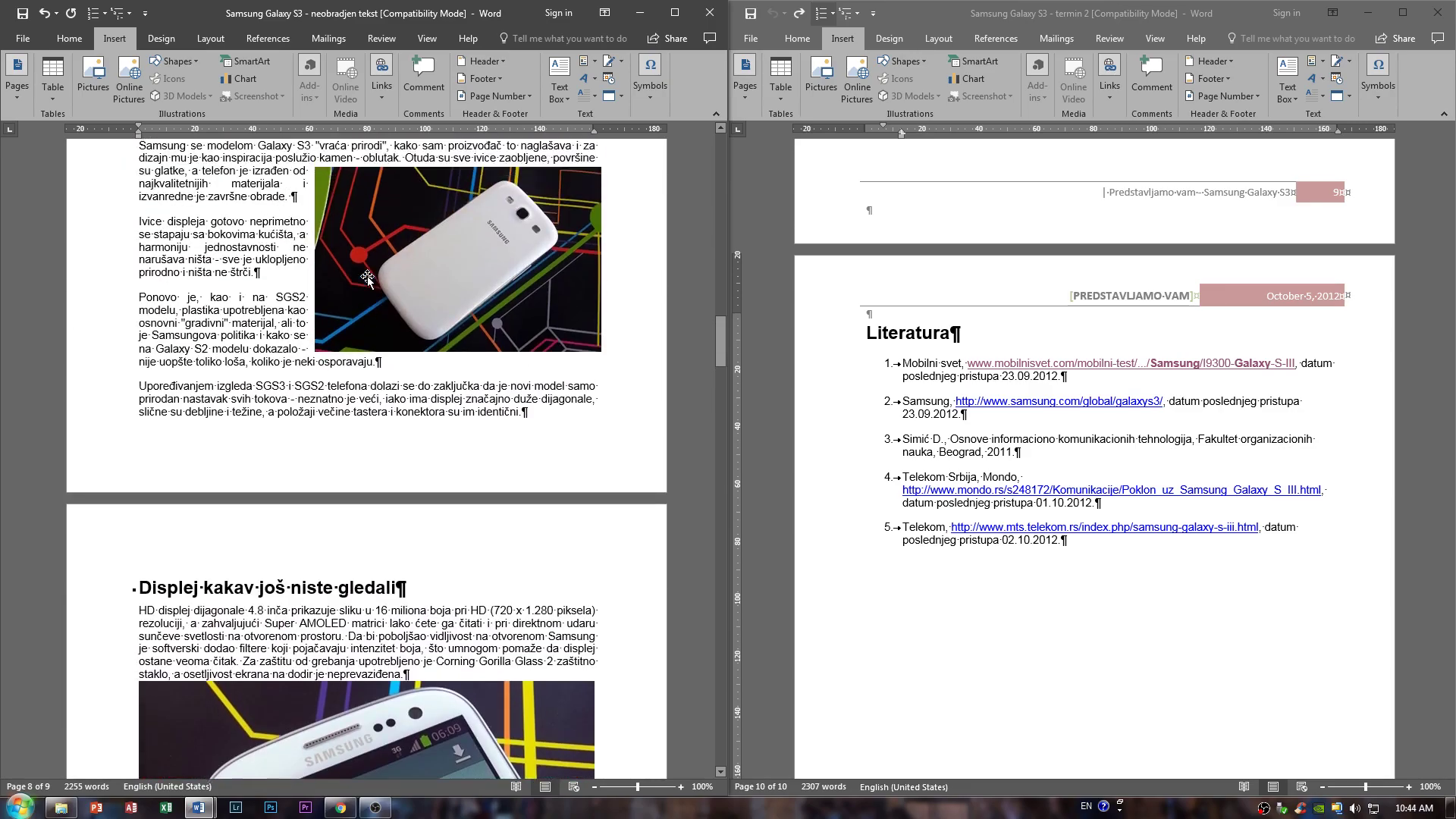
pyautogui.scroll(12, 367, 278)
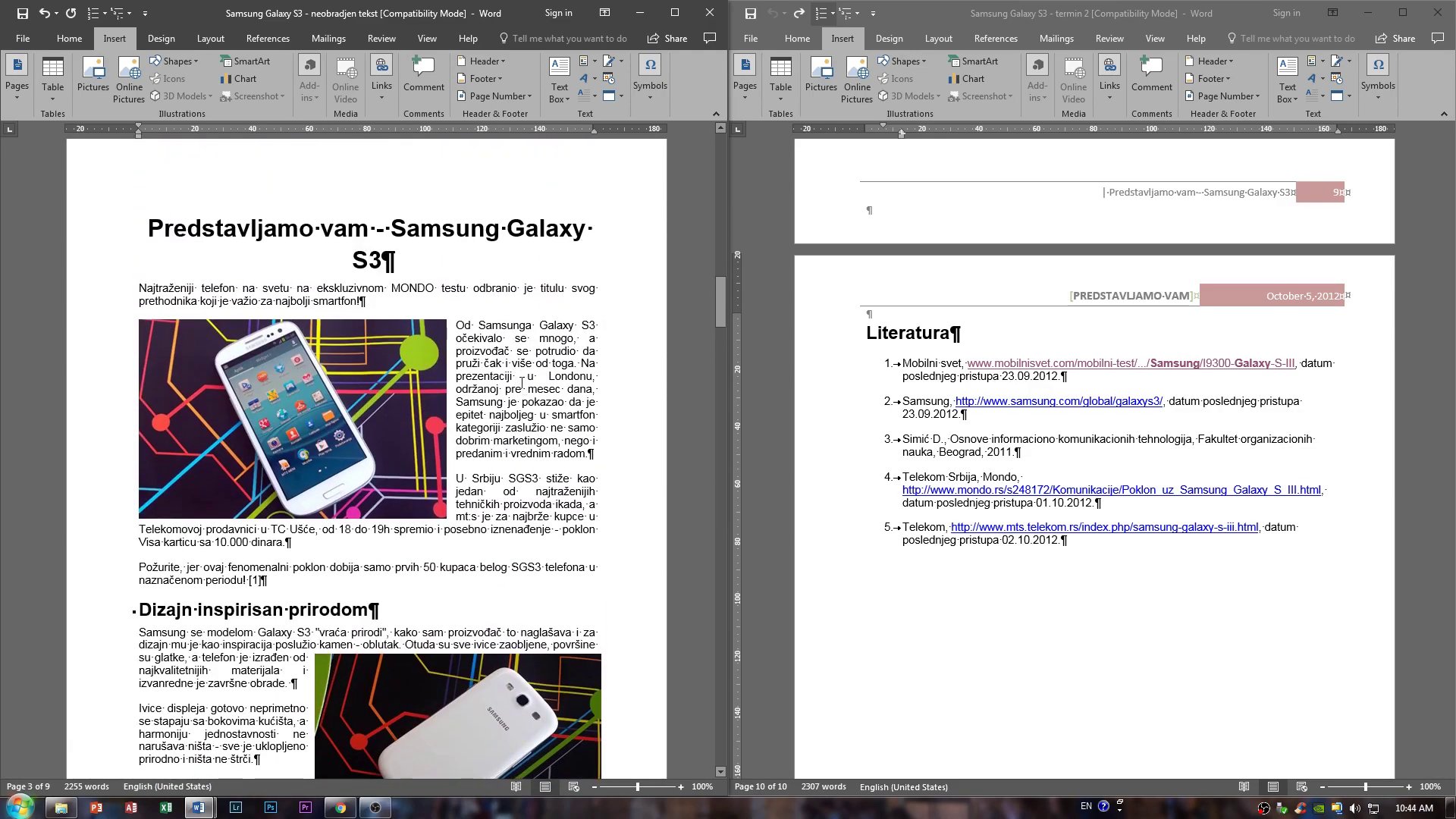
pyautogui.click(491, 322)
pyautogui.click(524, 332)
pyautogui.moveTo(479, 326); pyautogui.dragTo(532, 331)
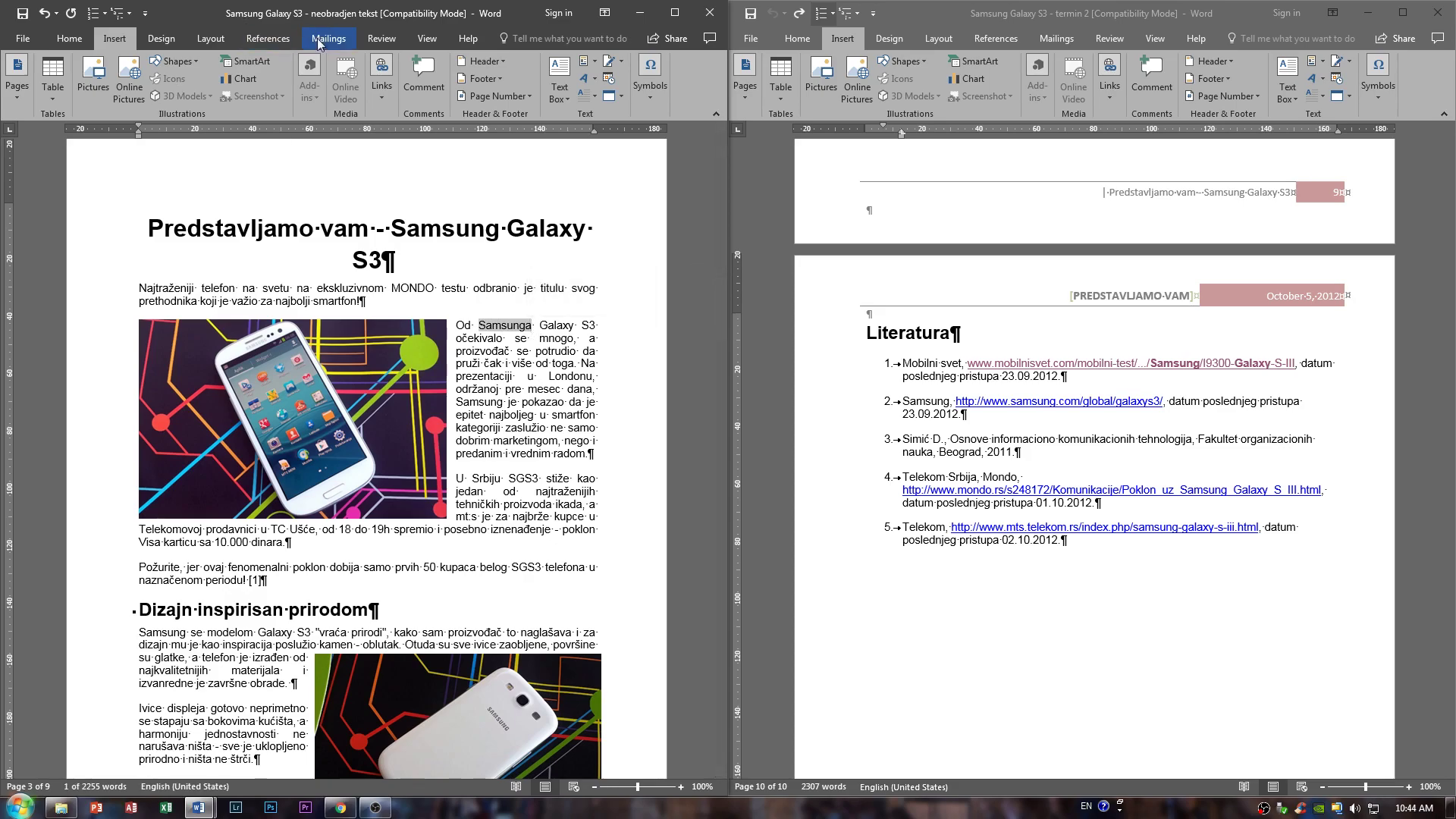
pyautogui.click(381, 90)
pyautogui.click(384, 166)
pyautogui.click(416, 235)
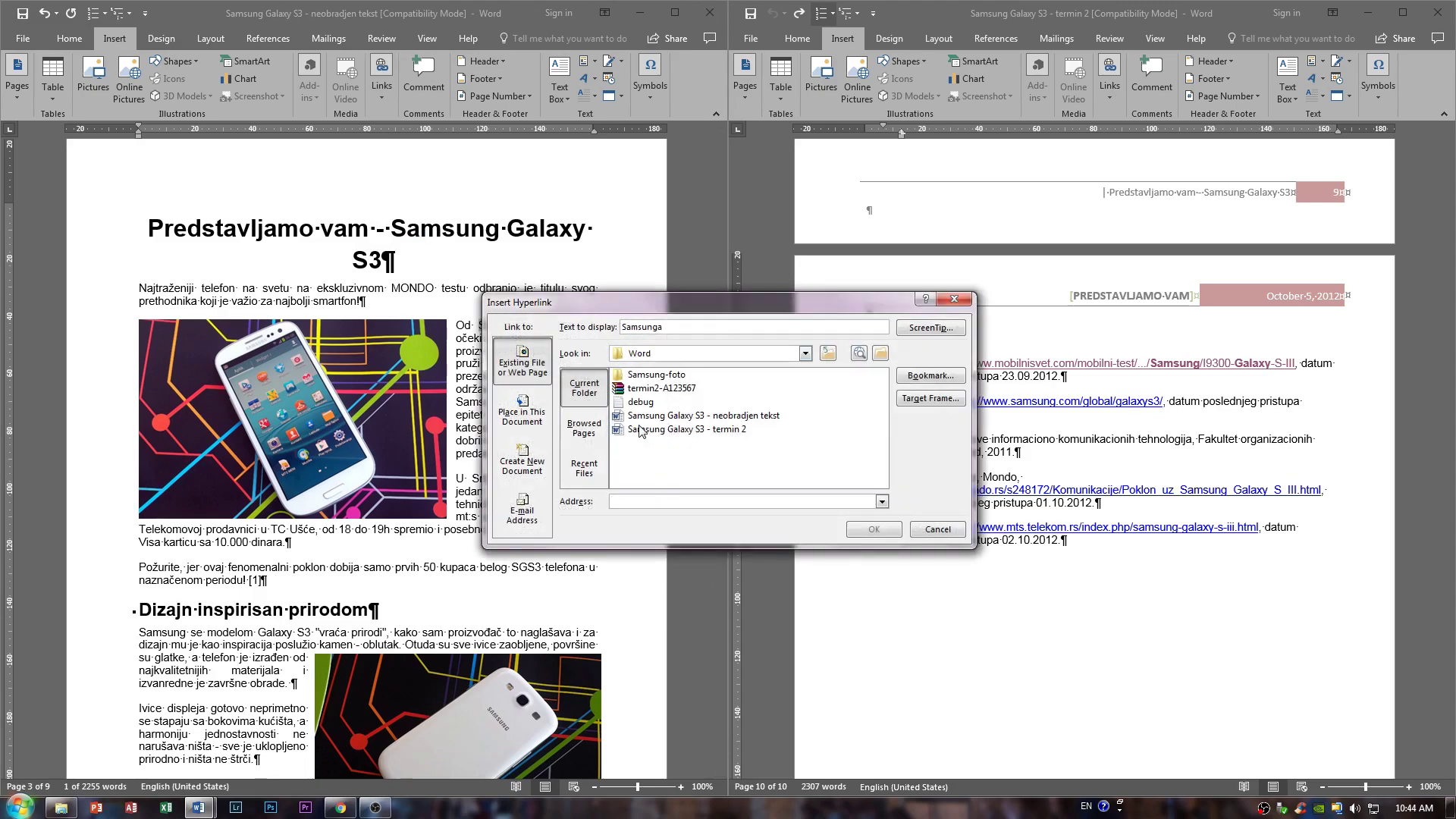
# Link the word "Samsunga" to the Autonomija_dwai bookmark as a place in this document
pyautogui.click(522, 413)
pyautogui.click(529, 372)
pyautogui.click(522, 415)
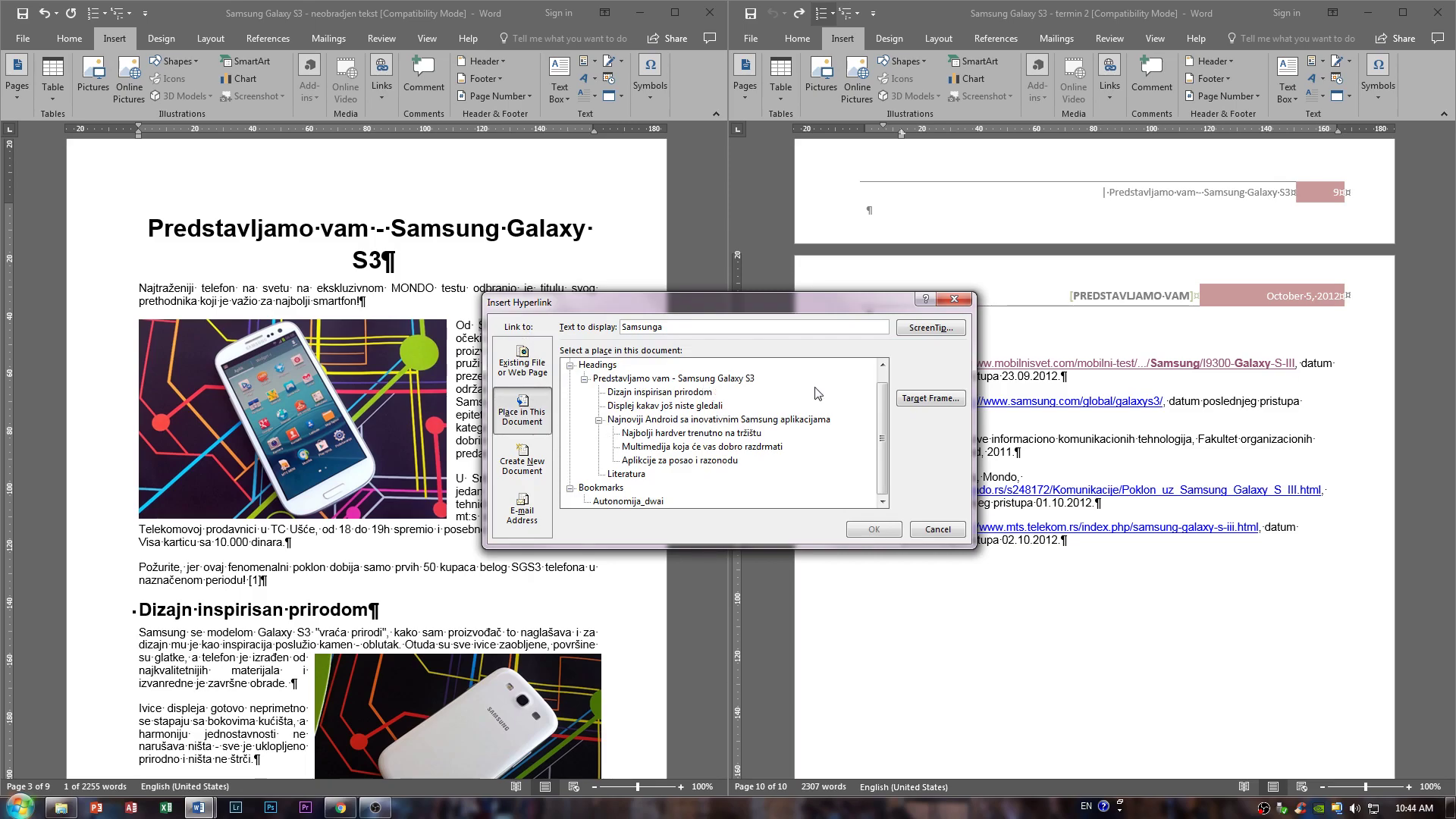
pyautogui.scroll(1, 827, 402)
pyautogui.scroll(-1, 633, 394)
pyautogui.scroll(1, 615, 419)
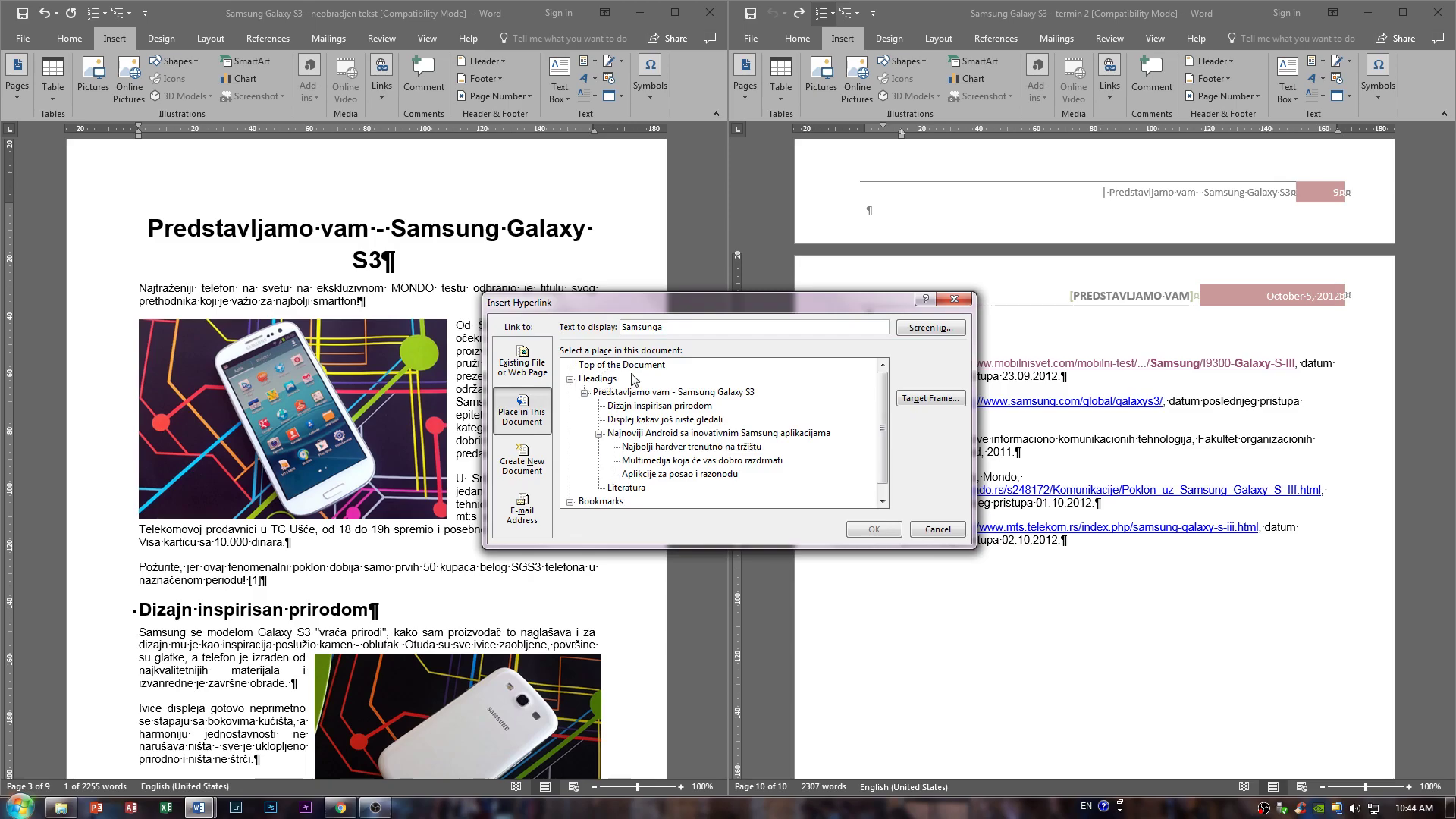
pyautogui.scroll(-1, 724, 436)
pyautogui.scroll(1, 704, 410)
pyautogui.scroll(-1, 705, 400)
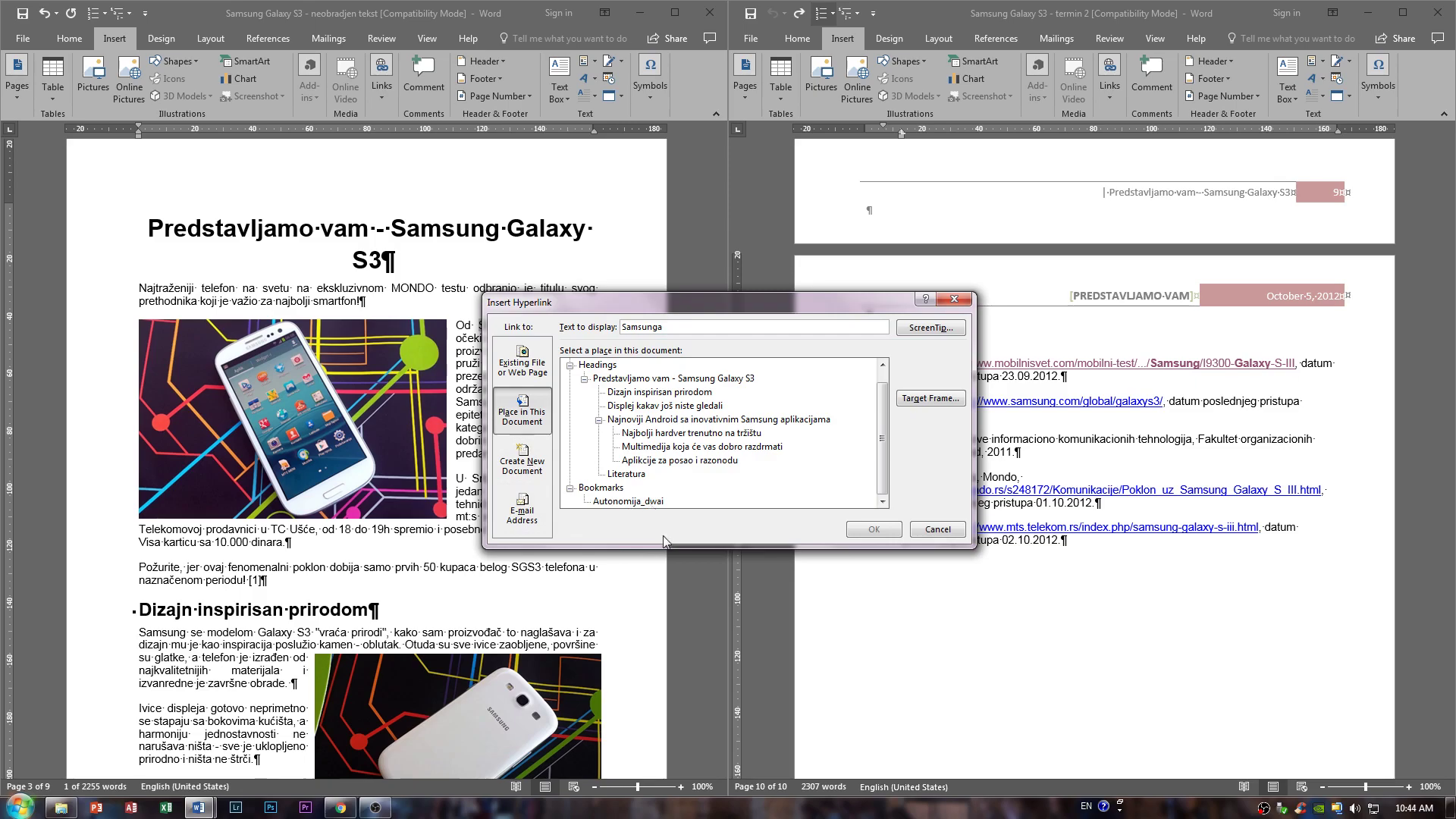
pyautogui.click(653, 504)
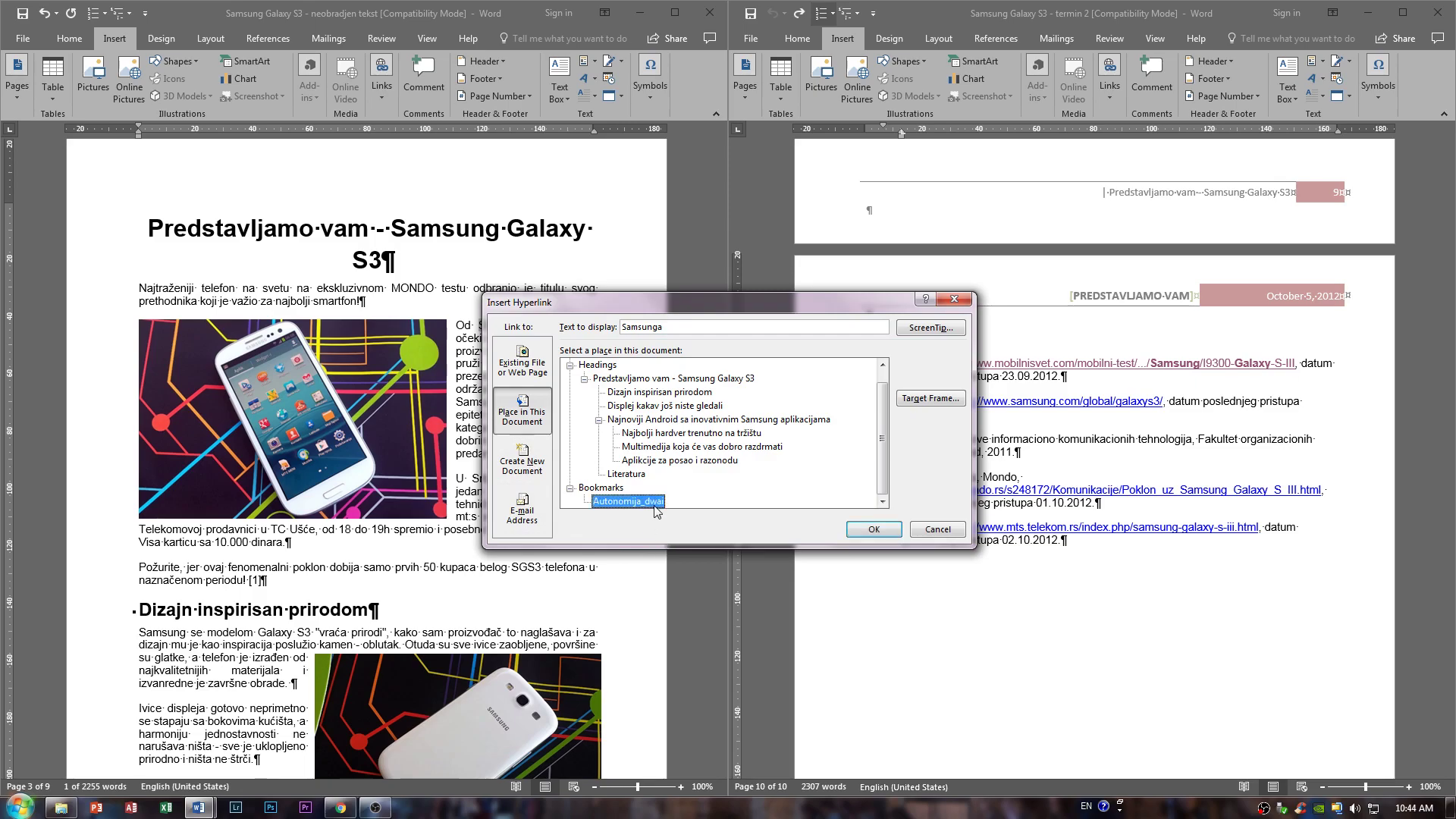
pyautogui.click(872, 528)
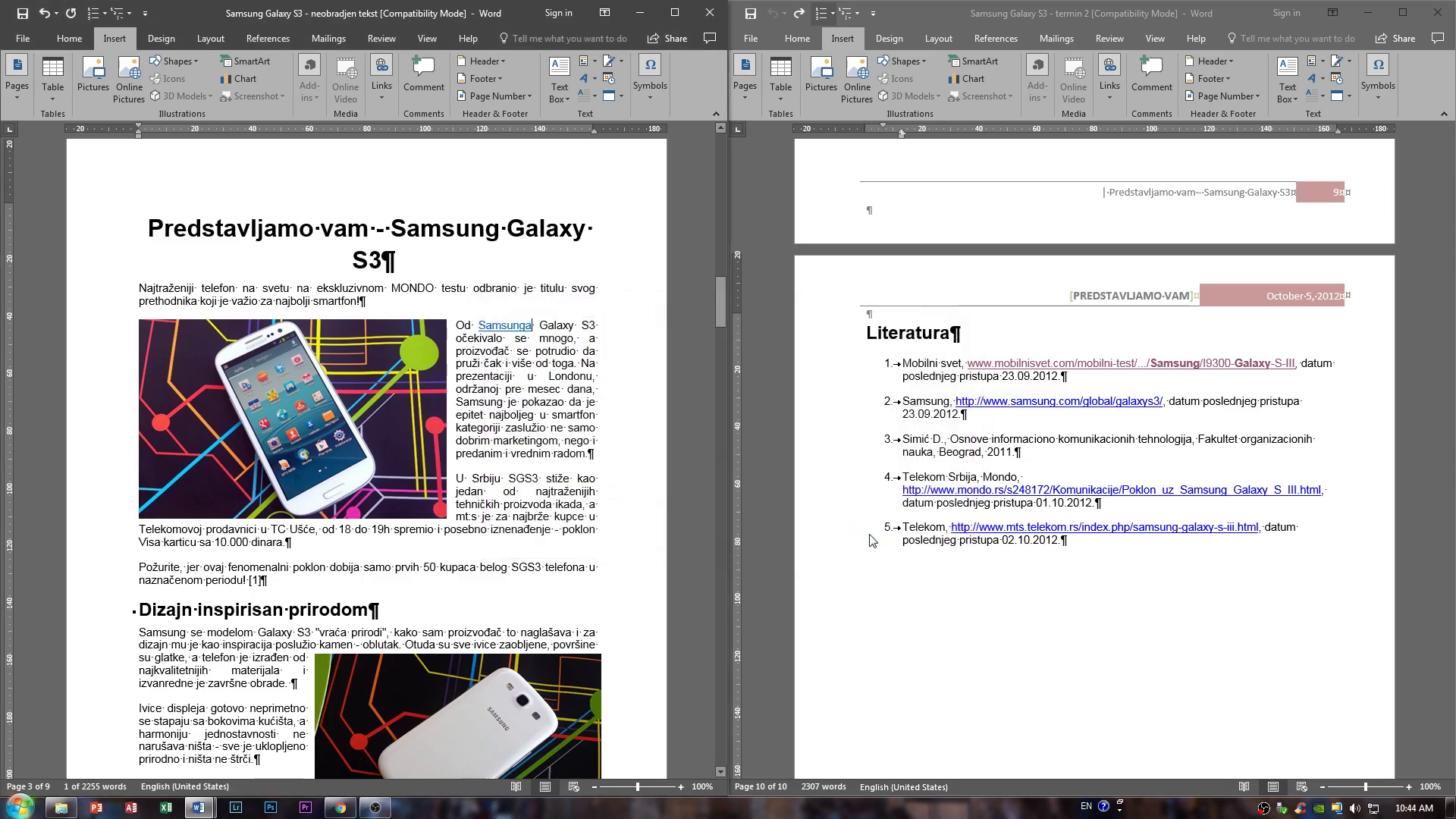
# Follow the new "Samsunga" link to its bookmarked place in the document
pyautogui.scroll(-3, 505, 339)
pyautogui.scroll(2, 505, 339)
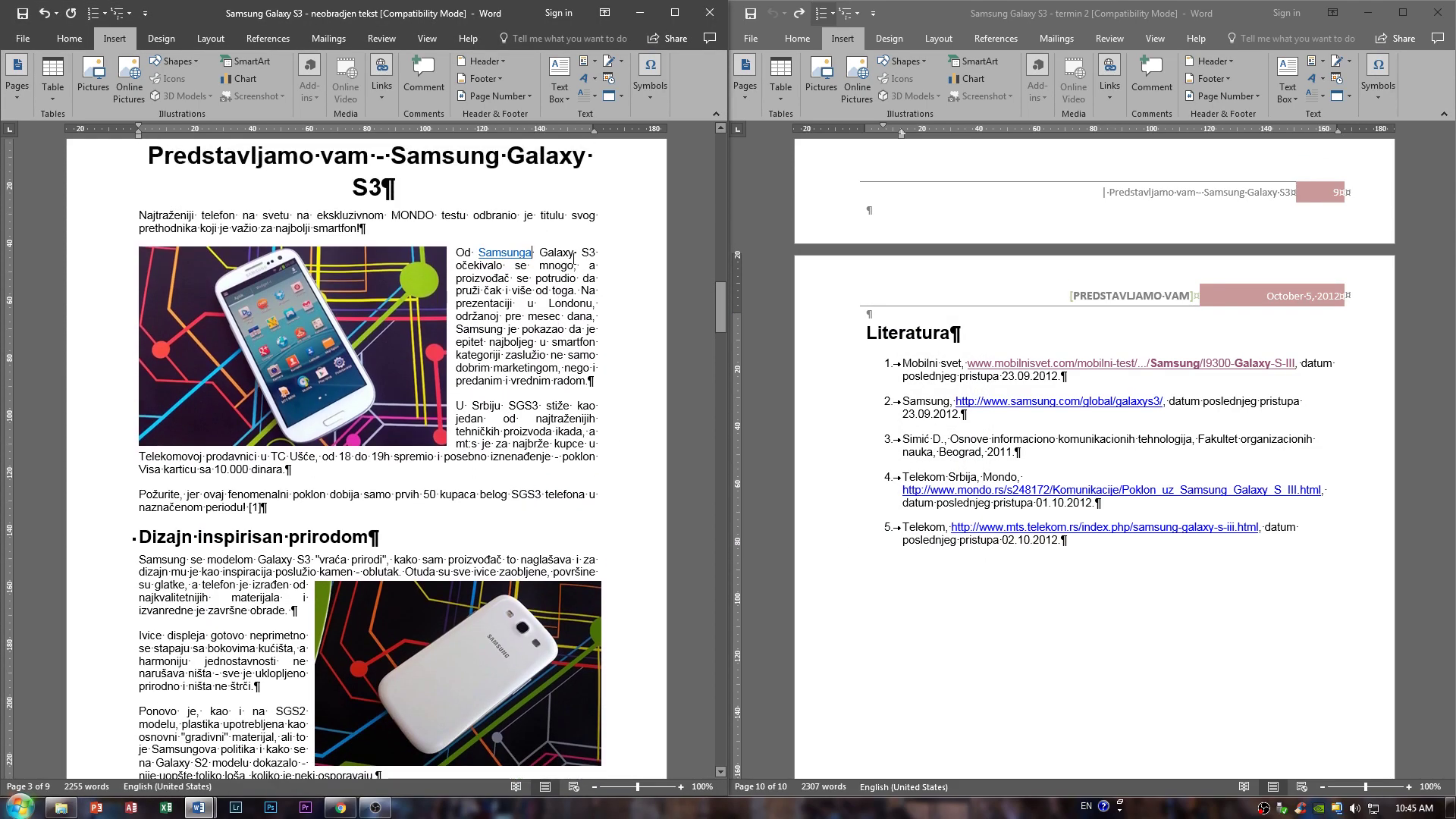
pyautogui.keyDown('ctrl'); pyautogui.click(513, 257); pyautogui.keyUp('ctrl')
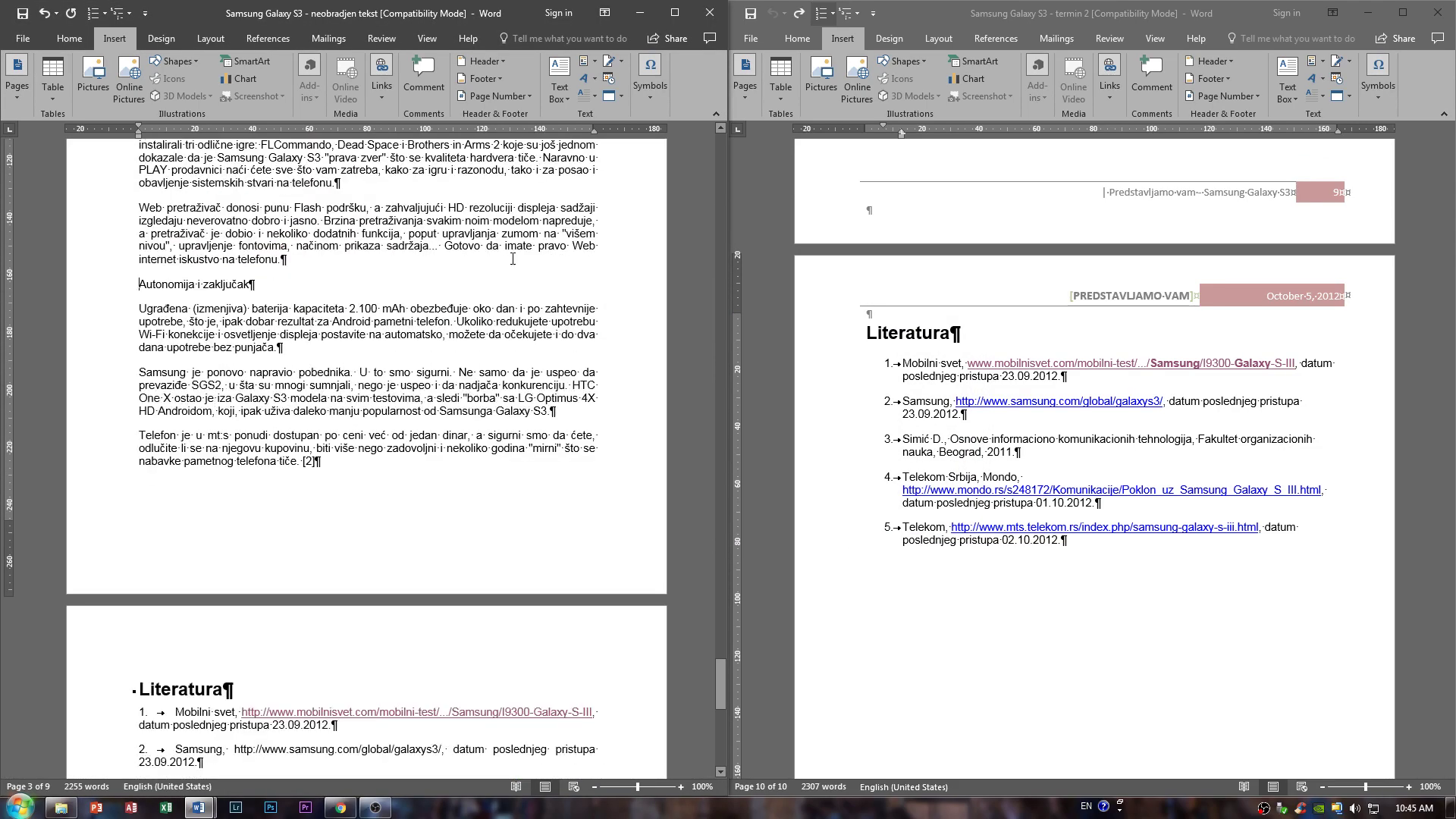
pyautogui.moveTo(135, 275); pyautogui.dragTo(136, 474)
pyautogui.moveTo(445, 475); pyautogui.dragTo(96, 286)
pyautogui.click(426, 435)
pyautogui.moveTo(452, 511); pyautogui.dragTo(121, 285)
pyautogui.click(389, 372)
pyautogui.scroll(5, 389, 371)
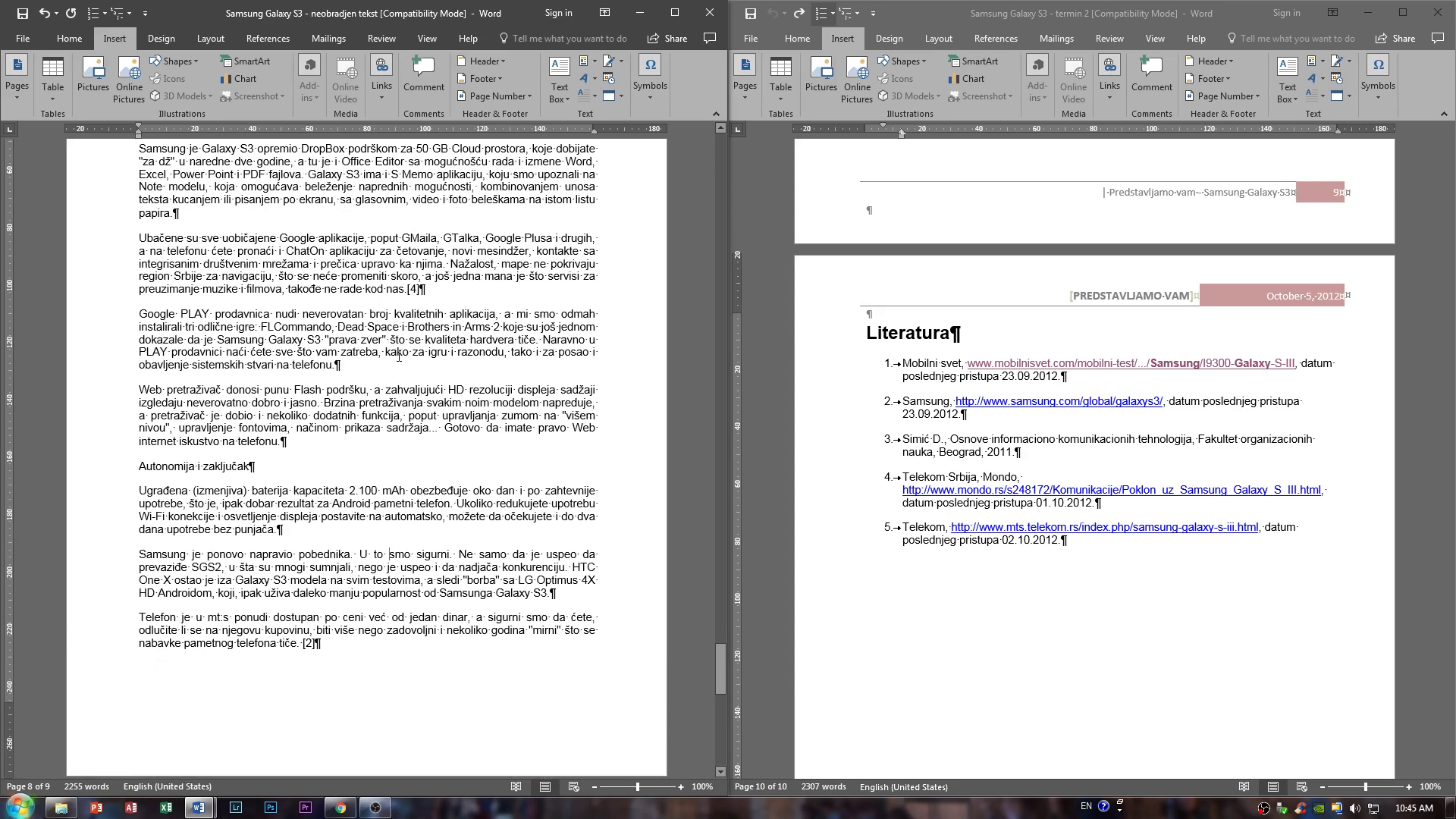
pyautogui.scroll(-5, 399, 356)
pyautogui.scroll(10, 399, 356)
pyautogui.scroll(-7, 735, 397)
pyautogui.scroll(-10, 571, 411)
pyautogui.scroll(-10, 572, 411)
pyautogui.scroll(9, 576, 364)
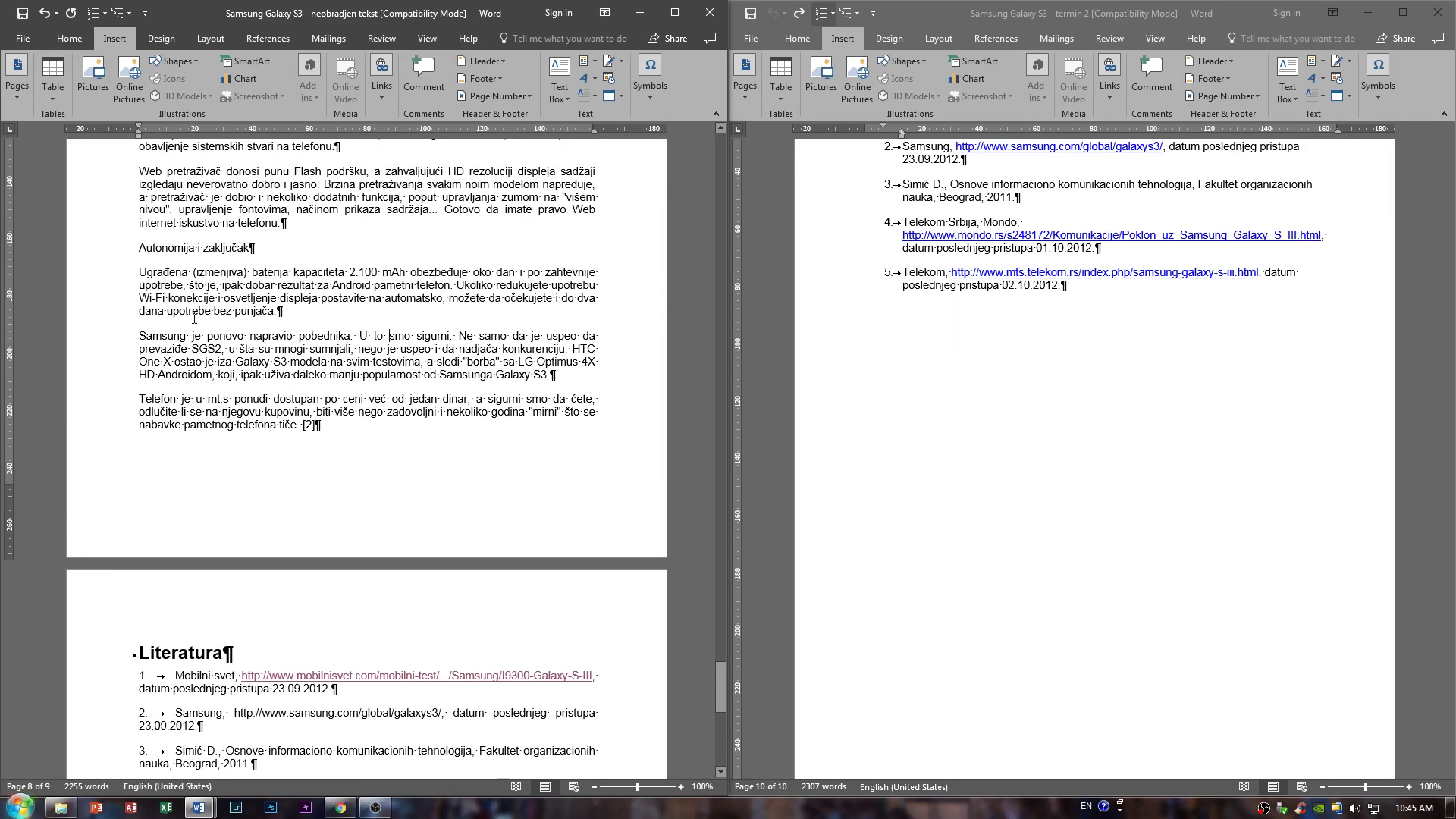
pyautogui.scroll(15, 199, 262)
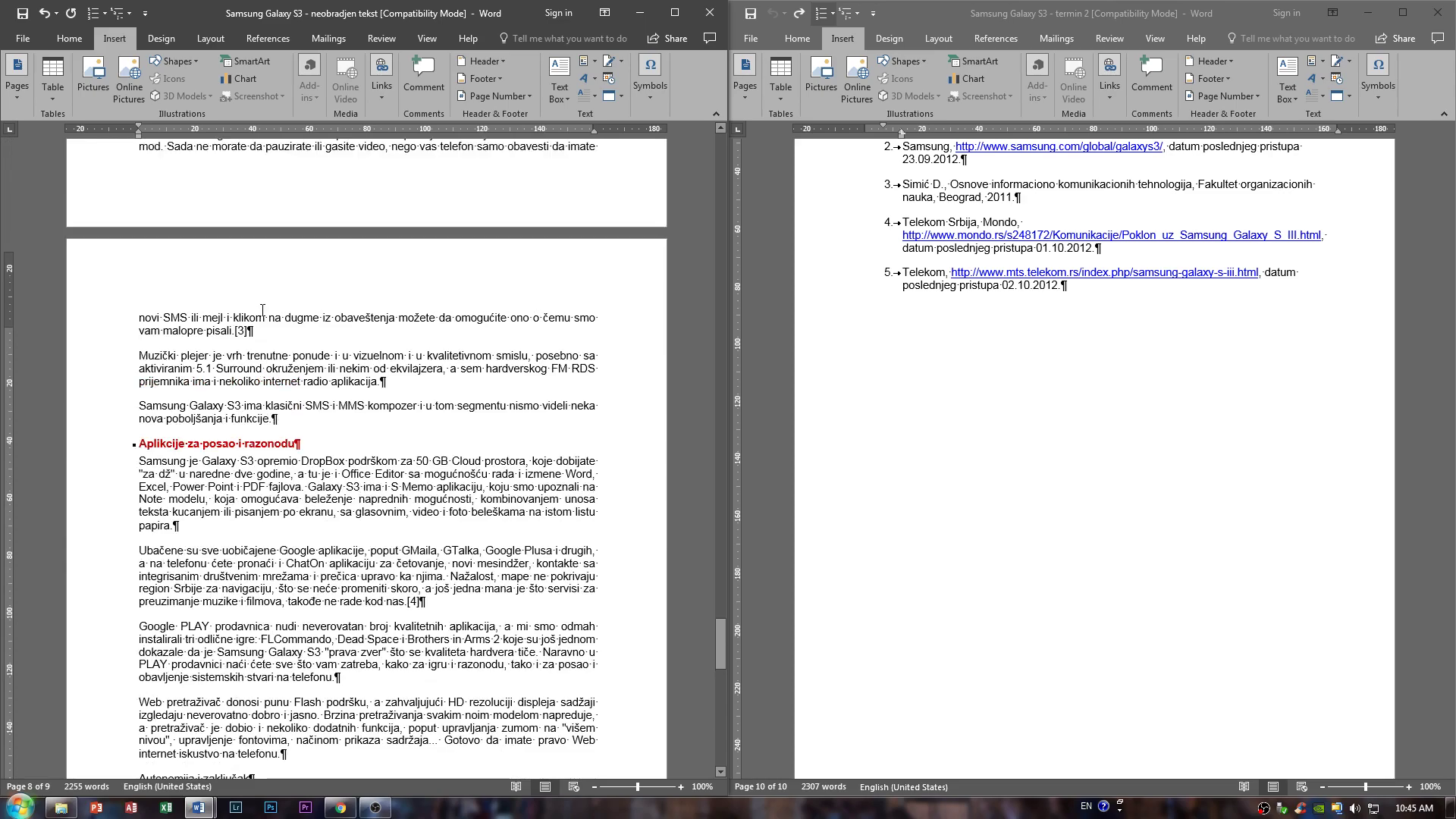
pyautogui.scroll(6, 263, 310)
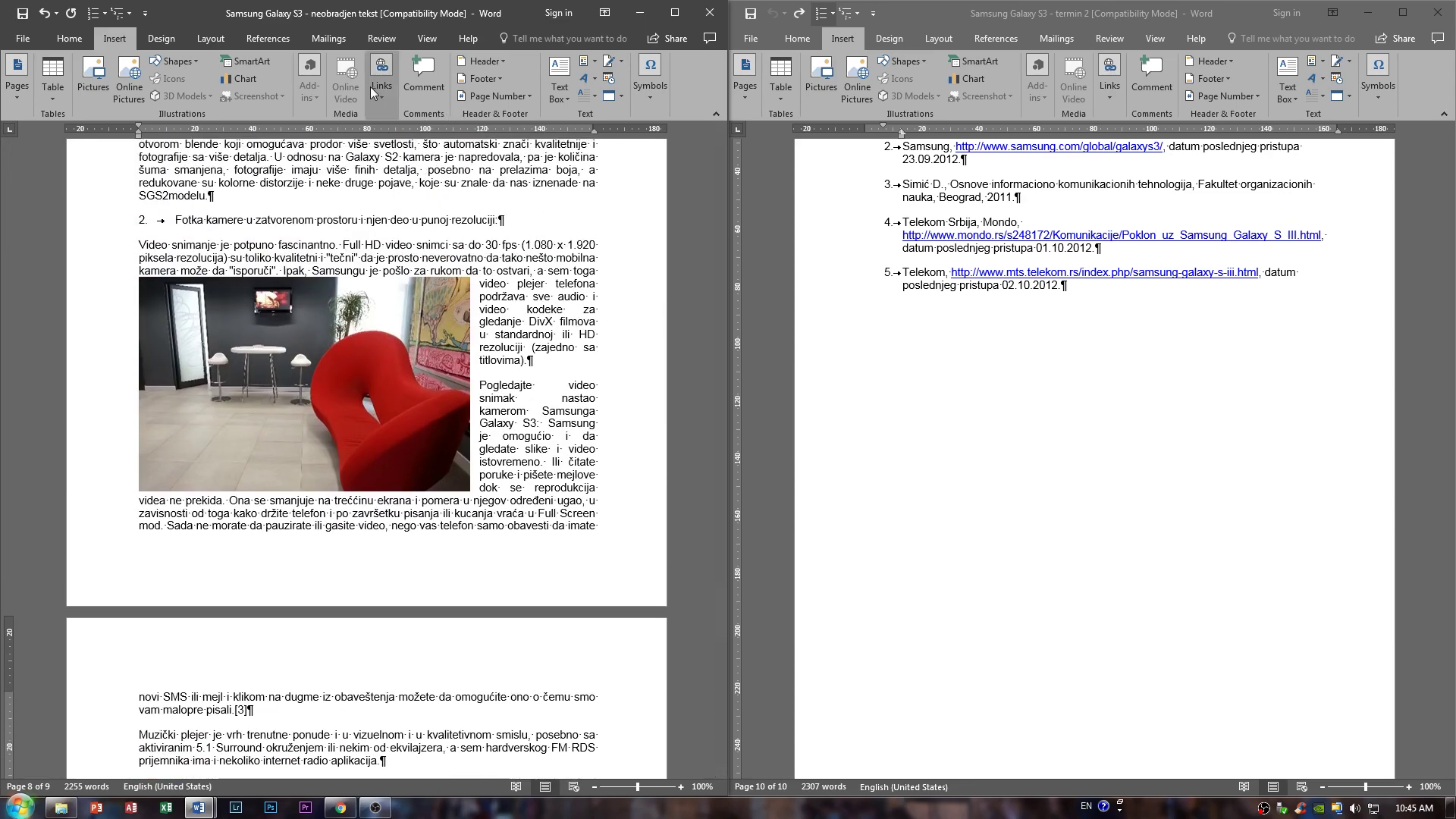
pyautogui.click(380, 90)
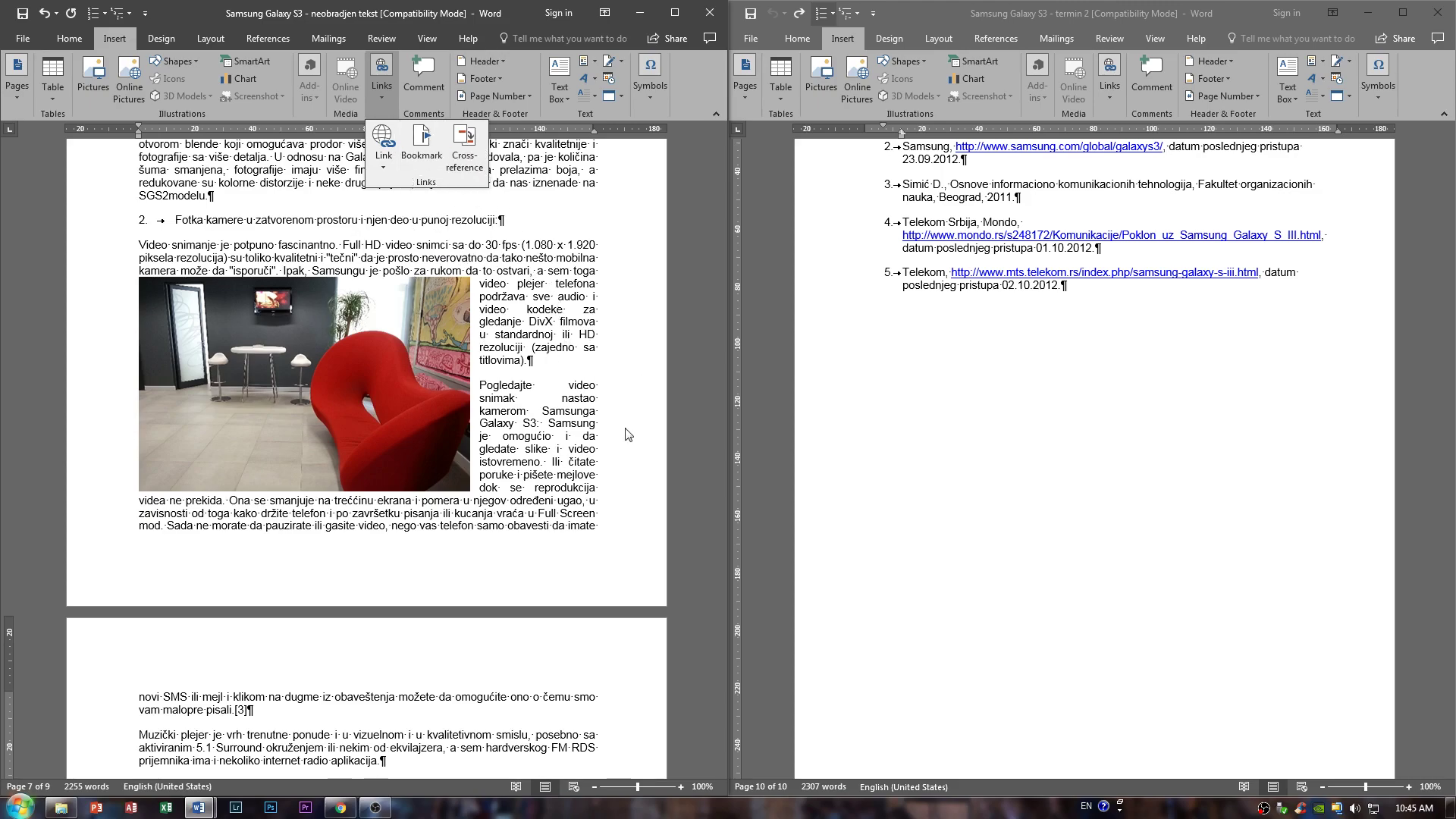
pyautogui.scroll(-8, 587, 379)
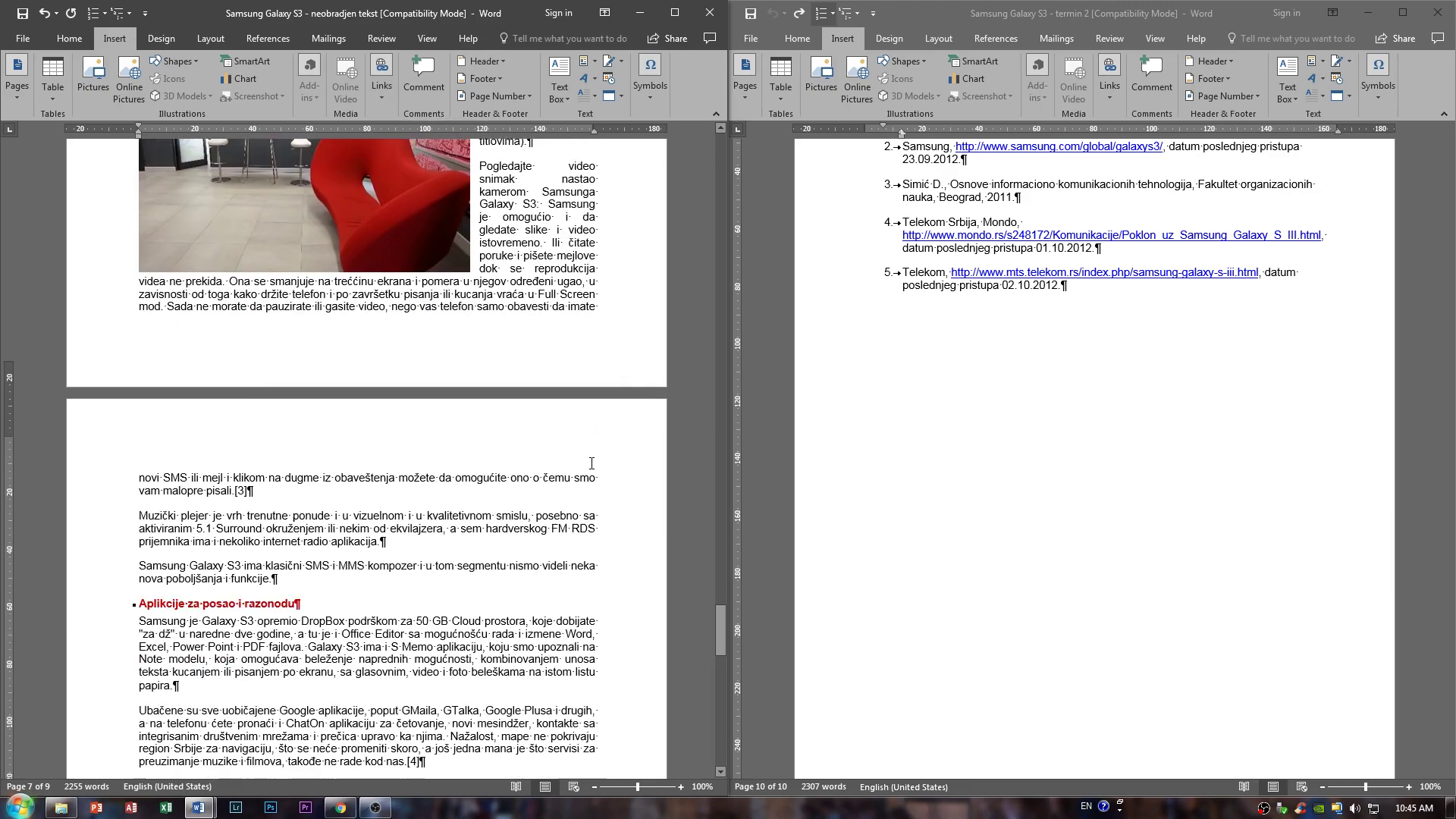